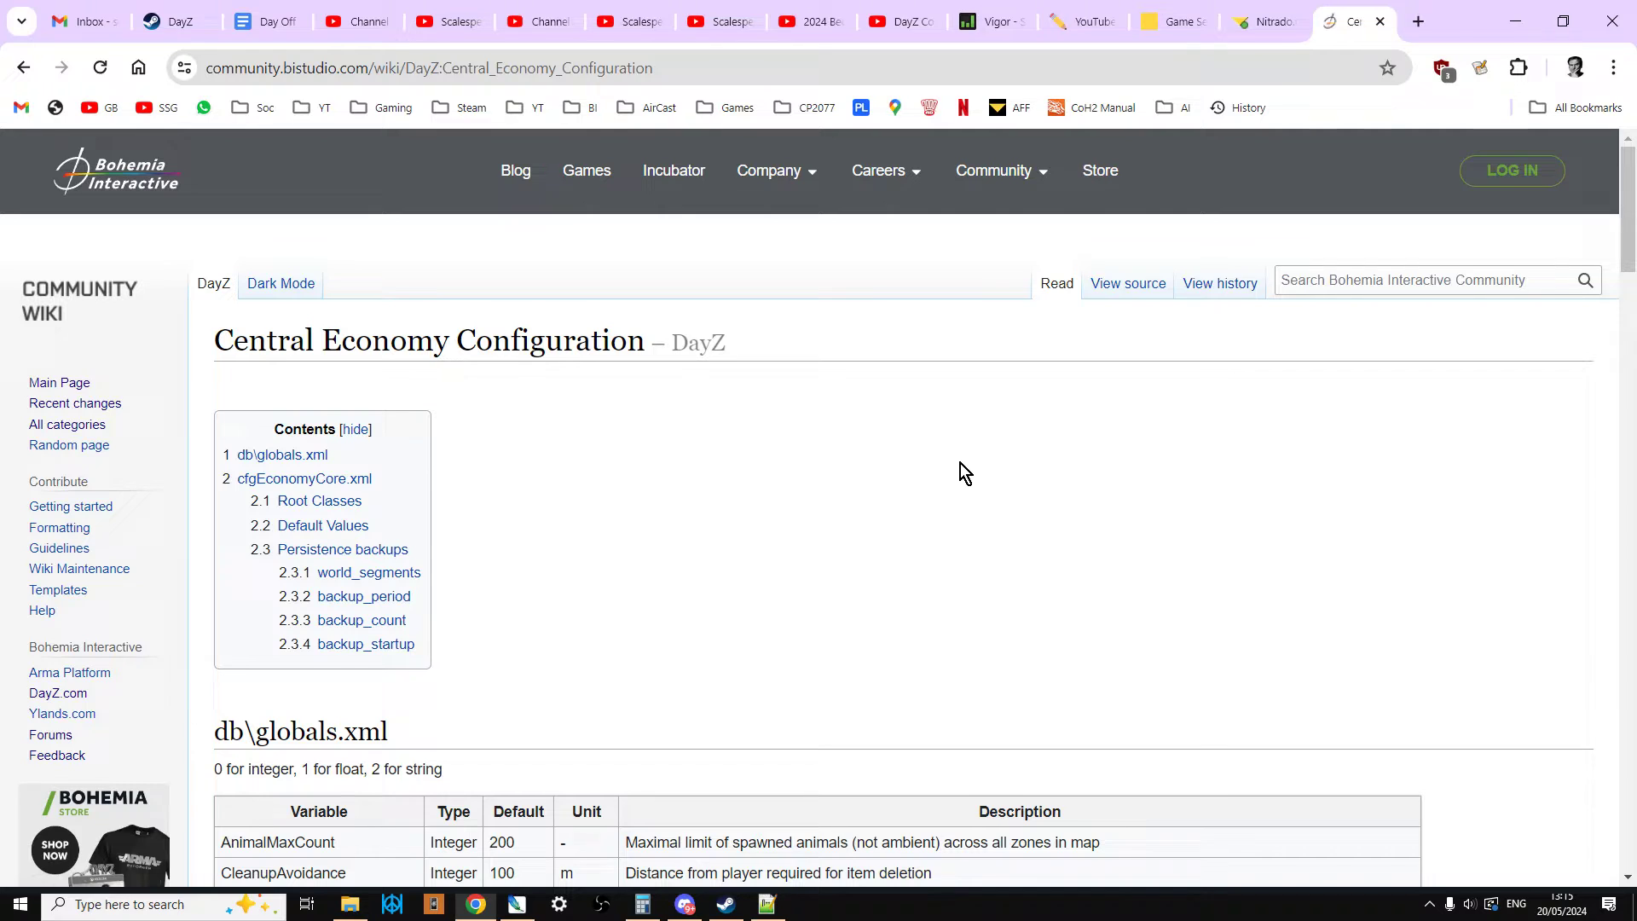
- Find the db\globals.xml section heading on the Central Economy Configuration wiki page
scroll(962, 468, down, 2)
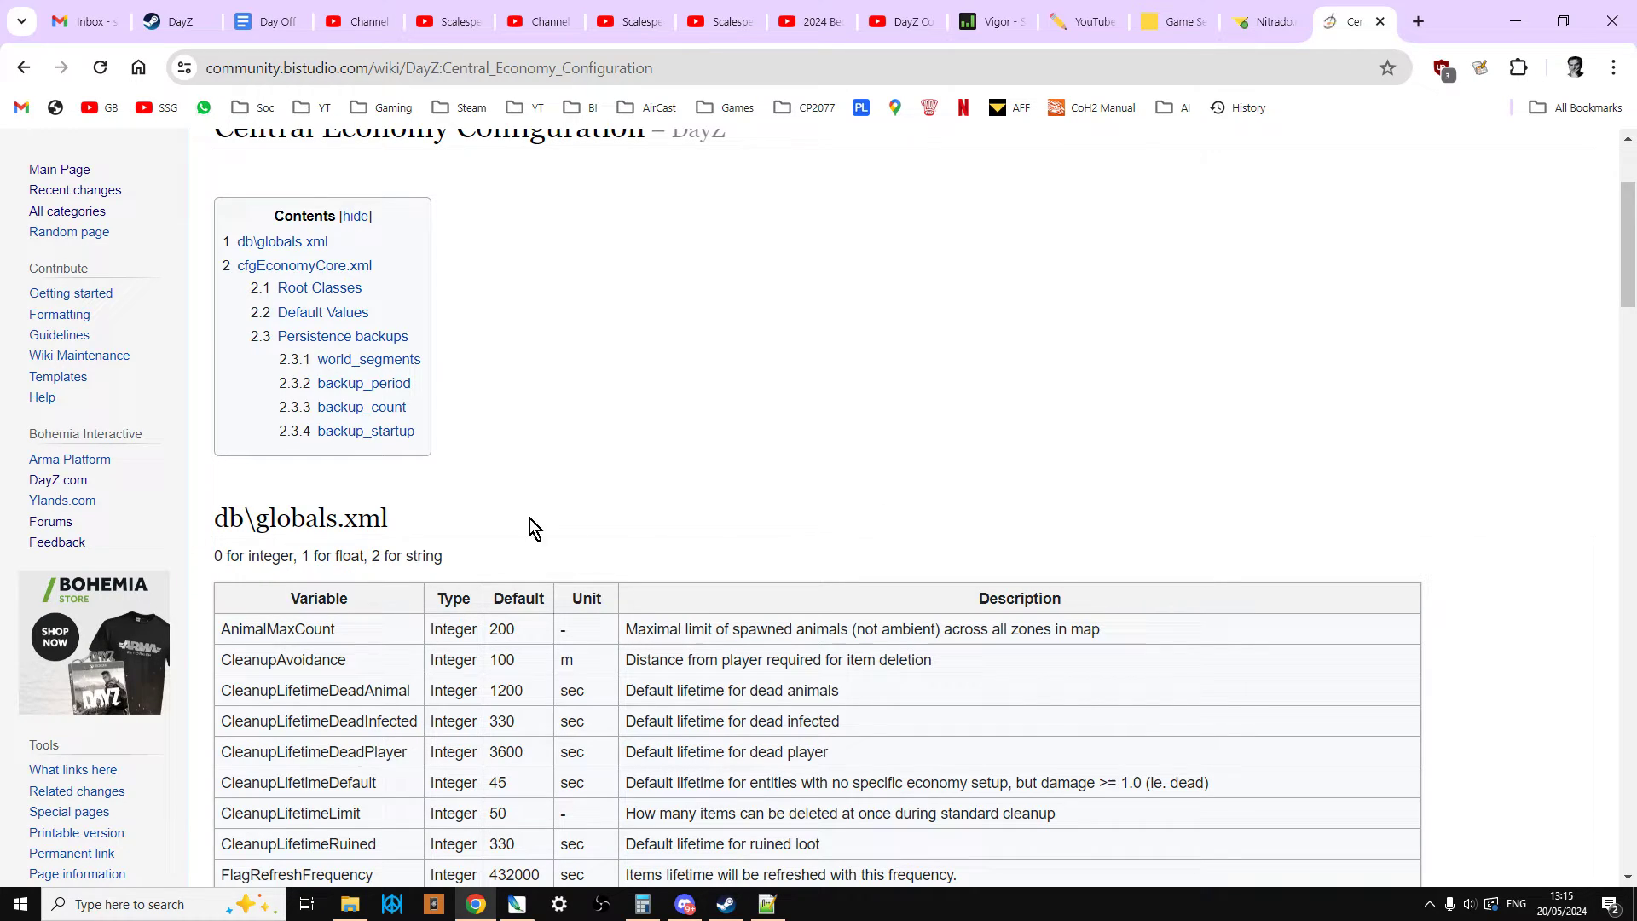
drag(426, 515, 256, 518)
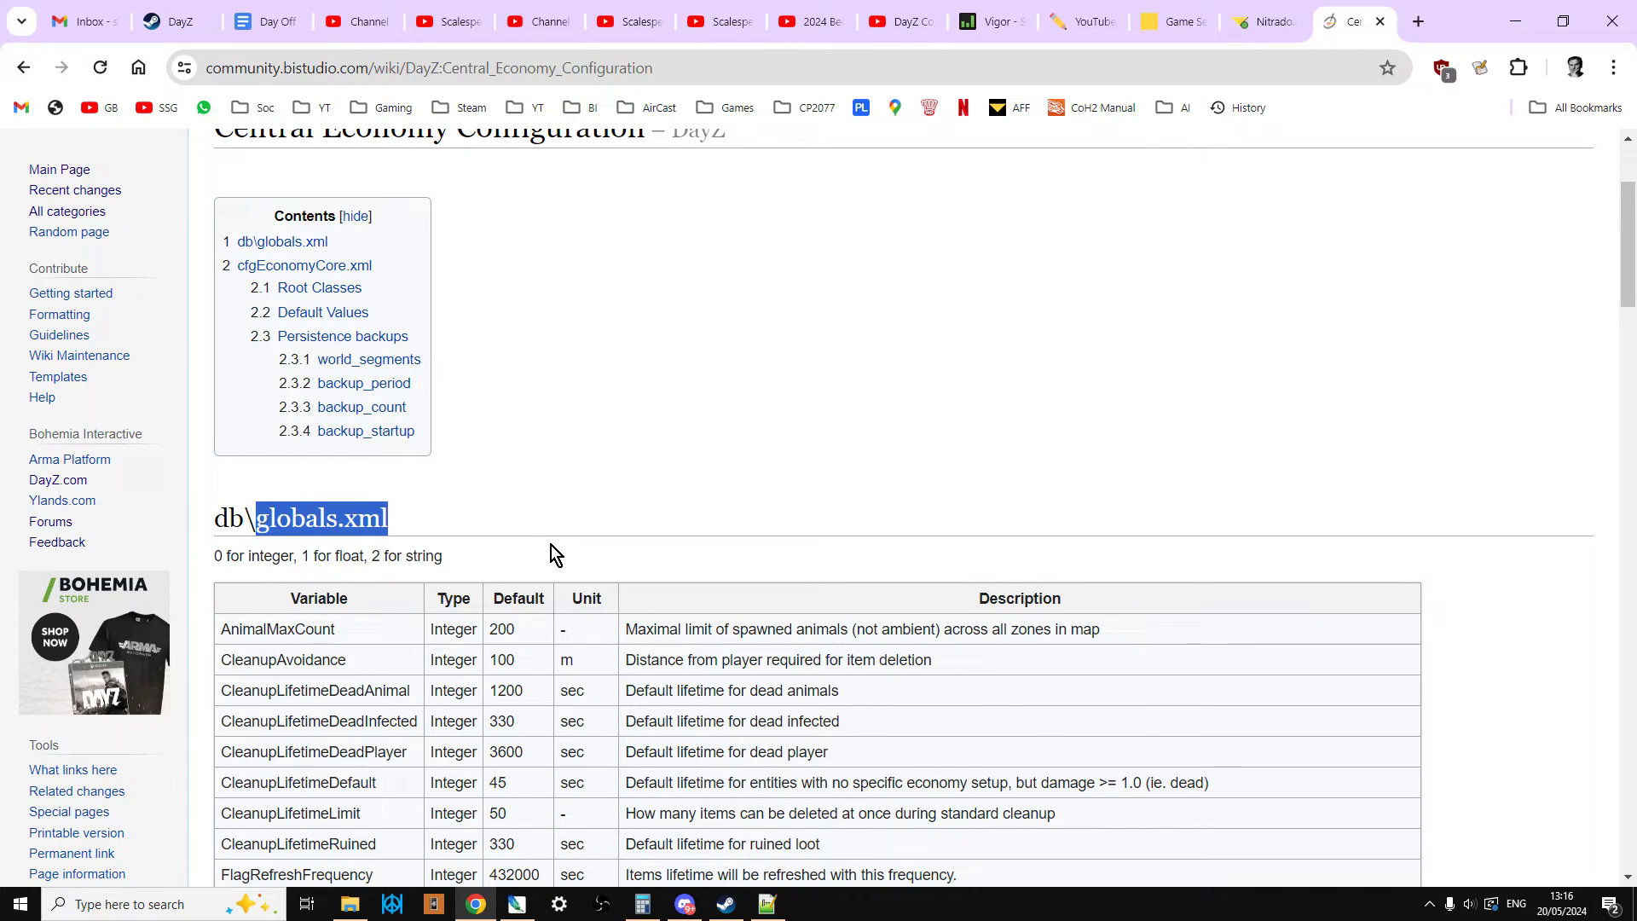
scroll(554, 548, up, 3)
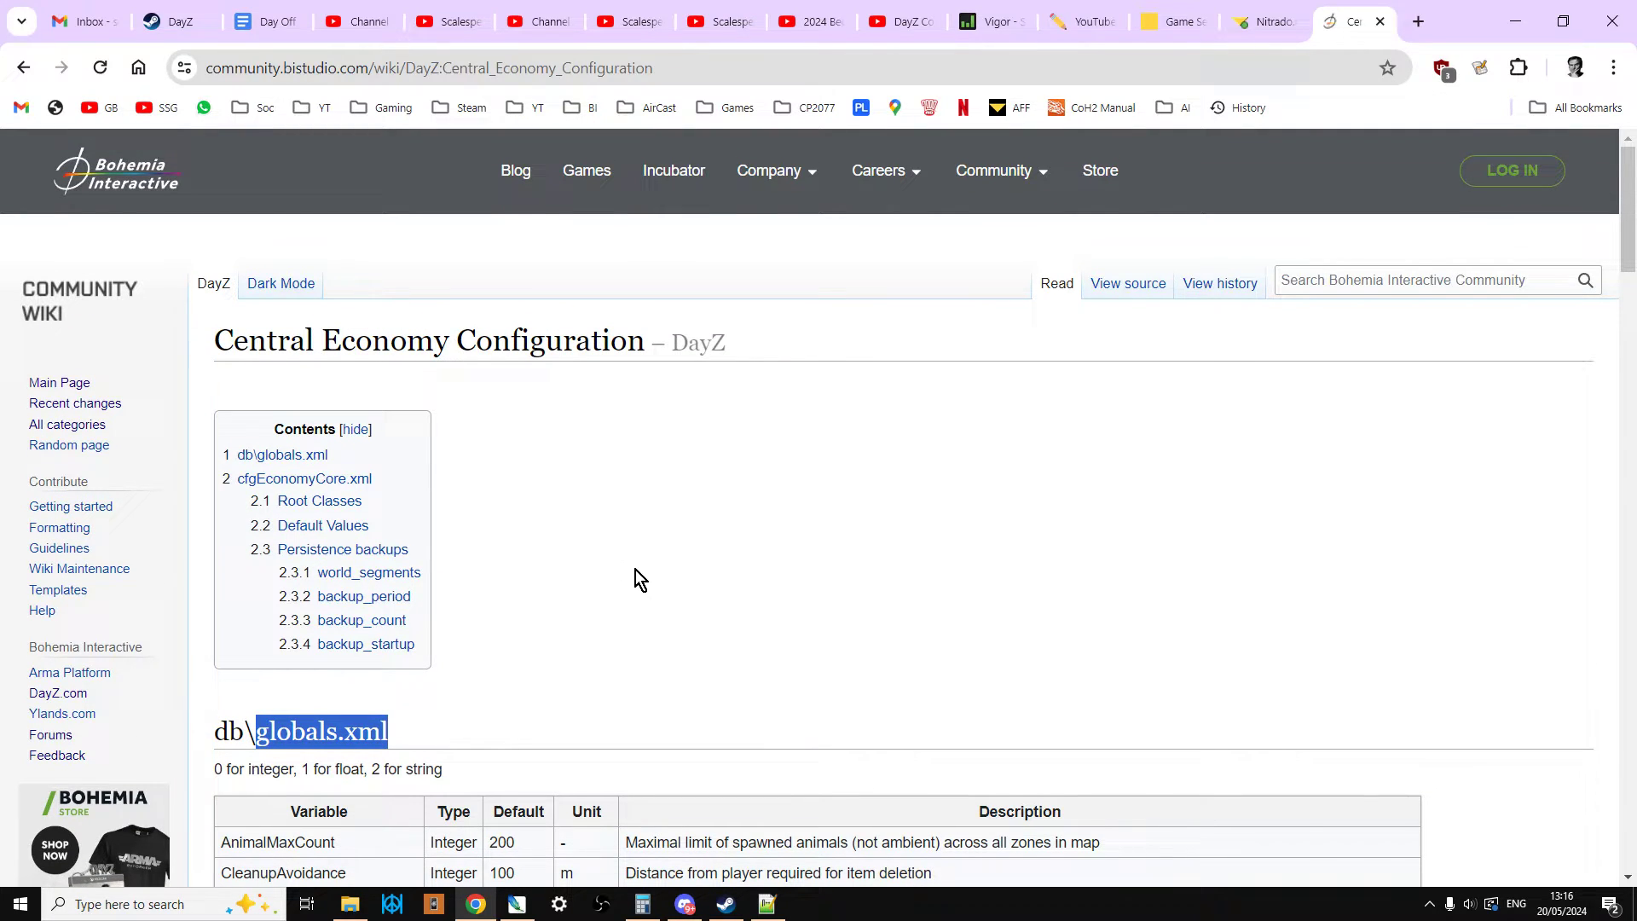
click(559, 515)
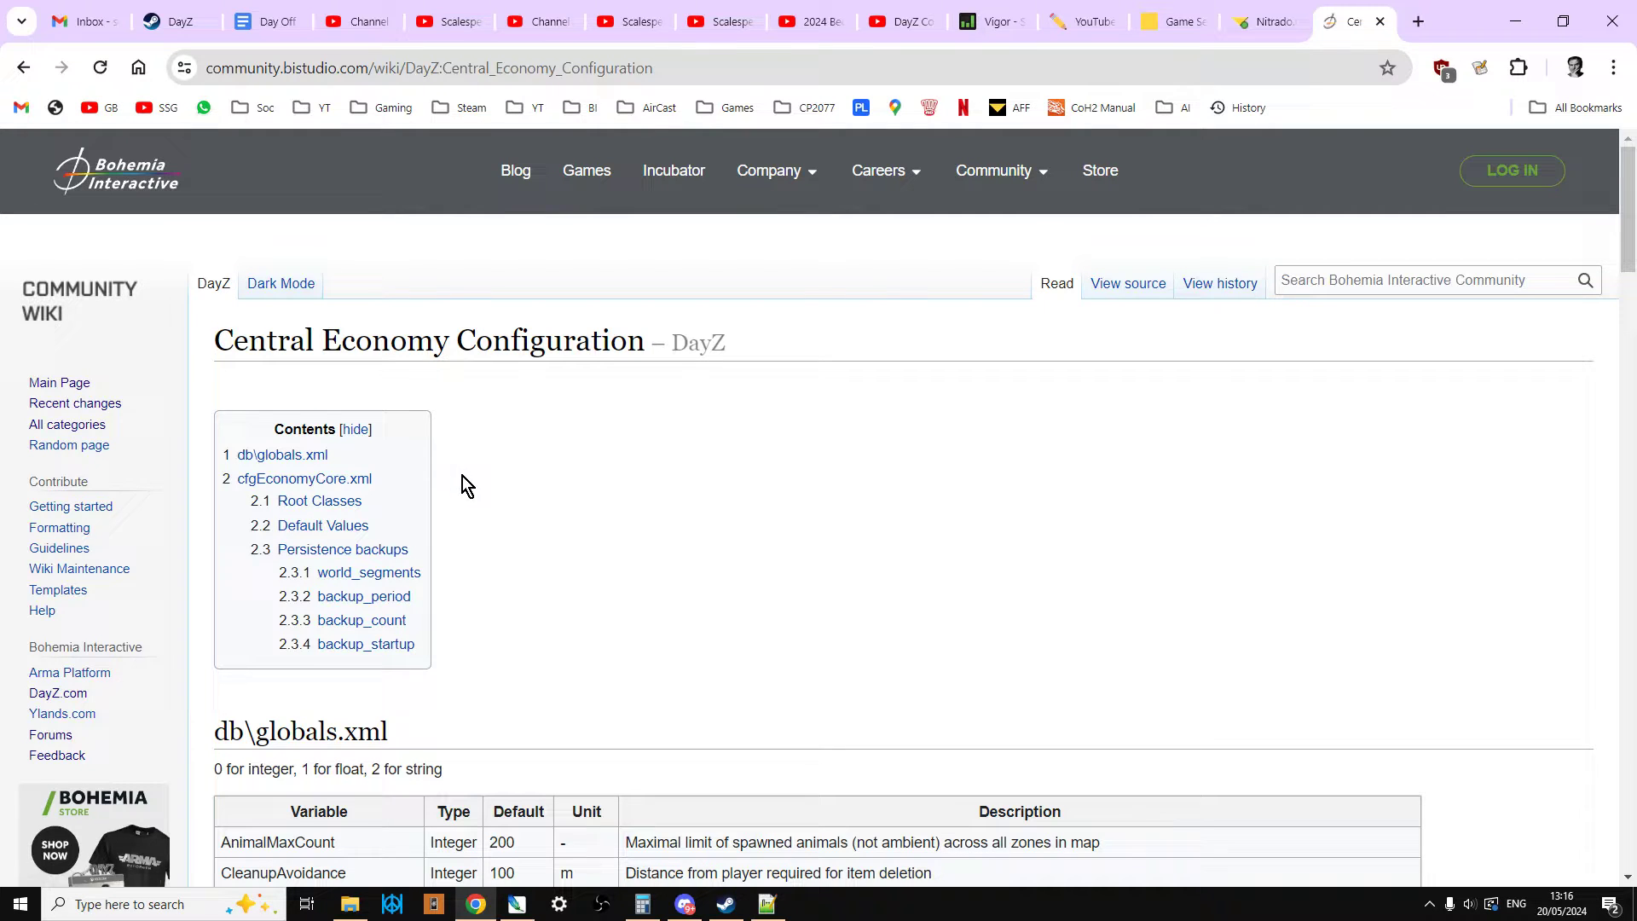
- Confirm CleanupLifetimeDeadPlayer defaults to 3600 sec in the globals.xml table, then go to the Nitrado tab
scroll(475, 494, down, 4)
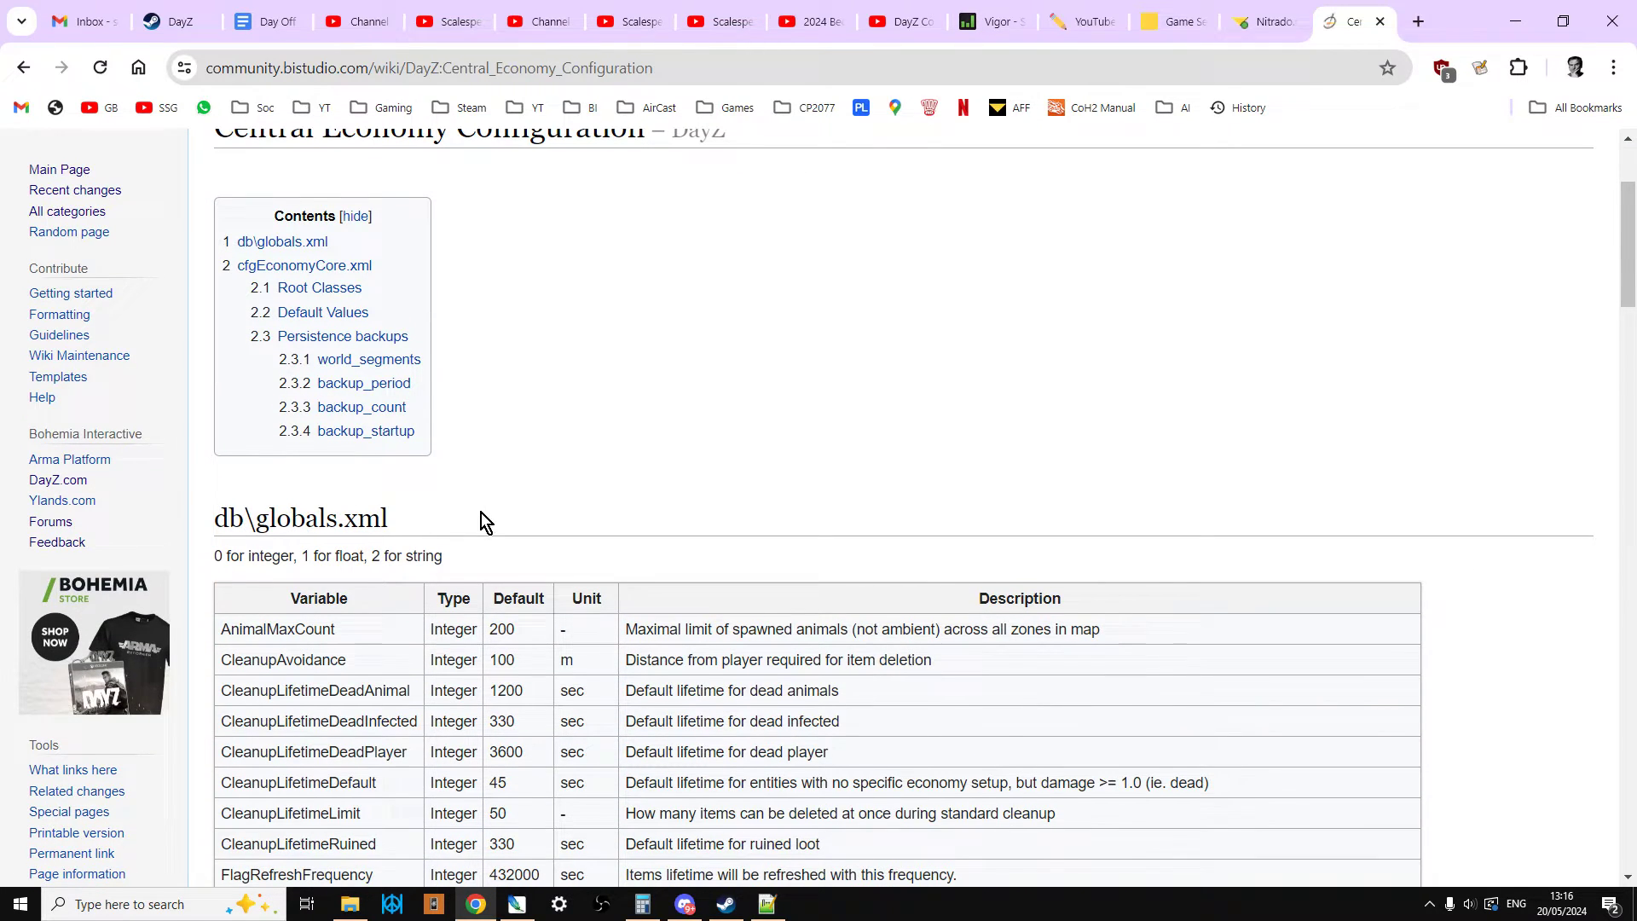
scroll(435, 512, down, 1)
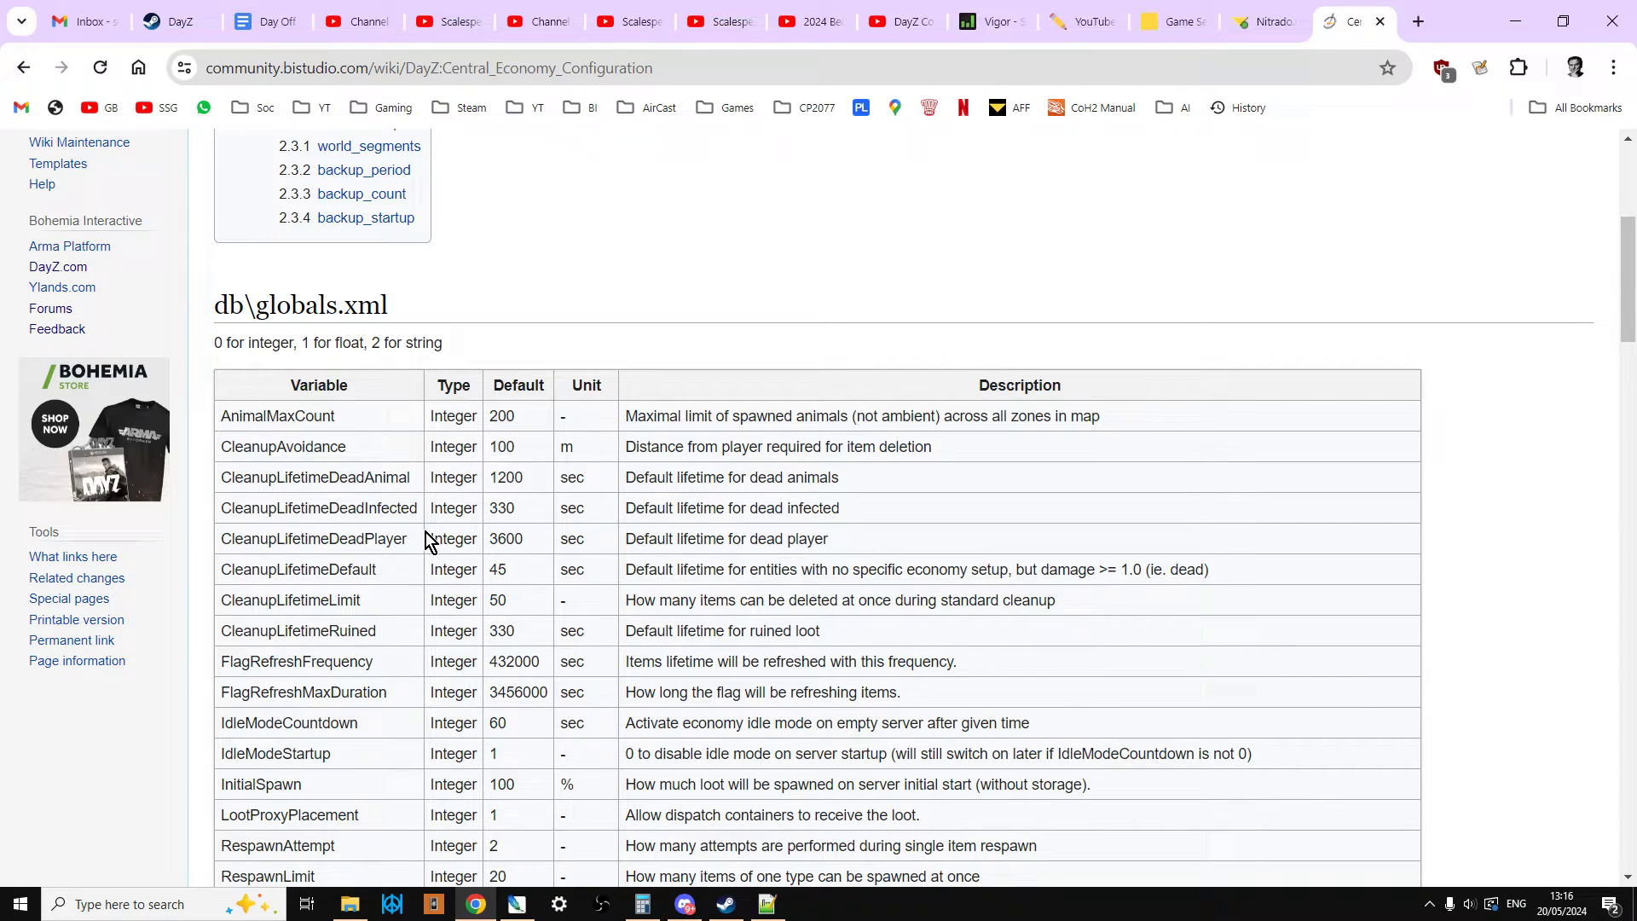
scroll(429, 554, down, 2)
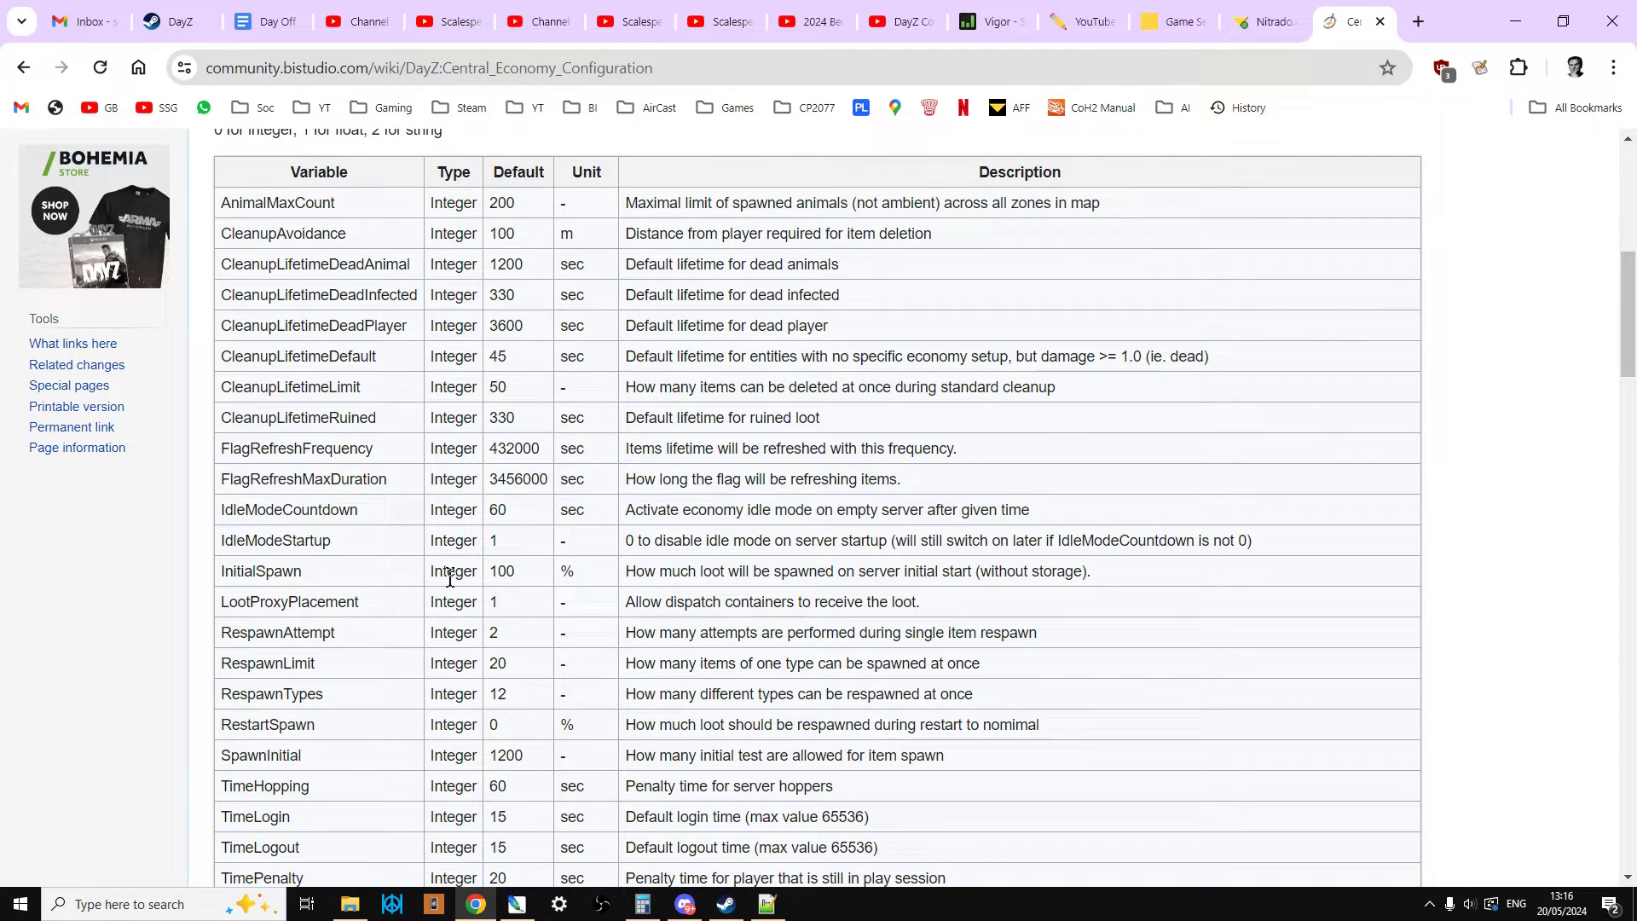
scroll(449, 616, down, 2)
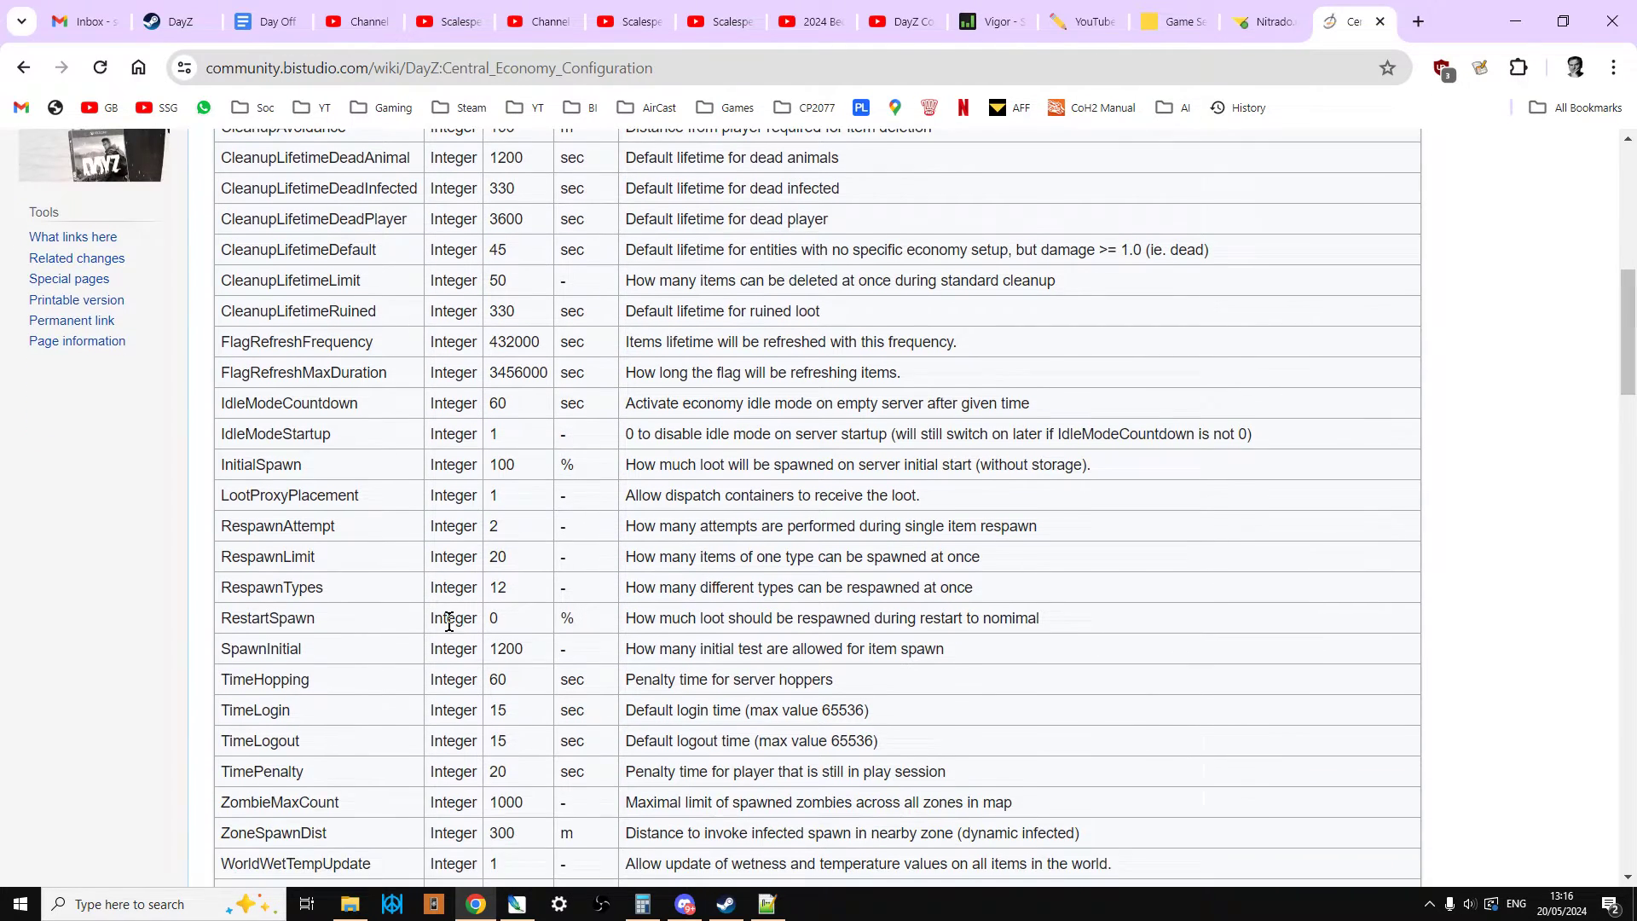
scroll(458, 665, down, 1)
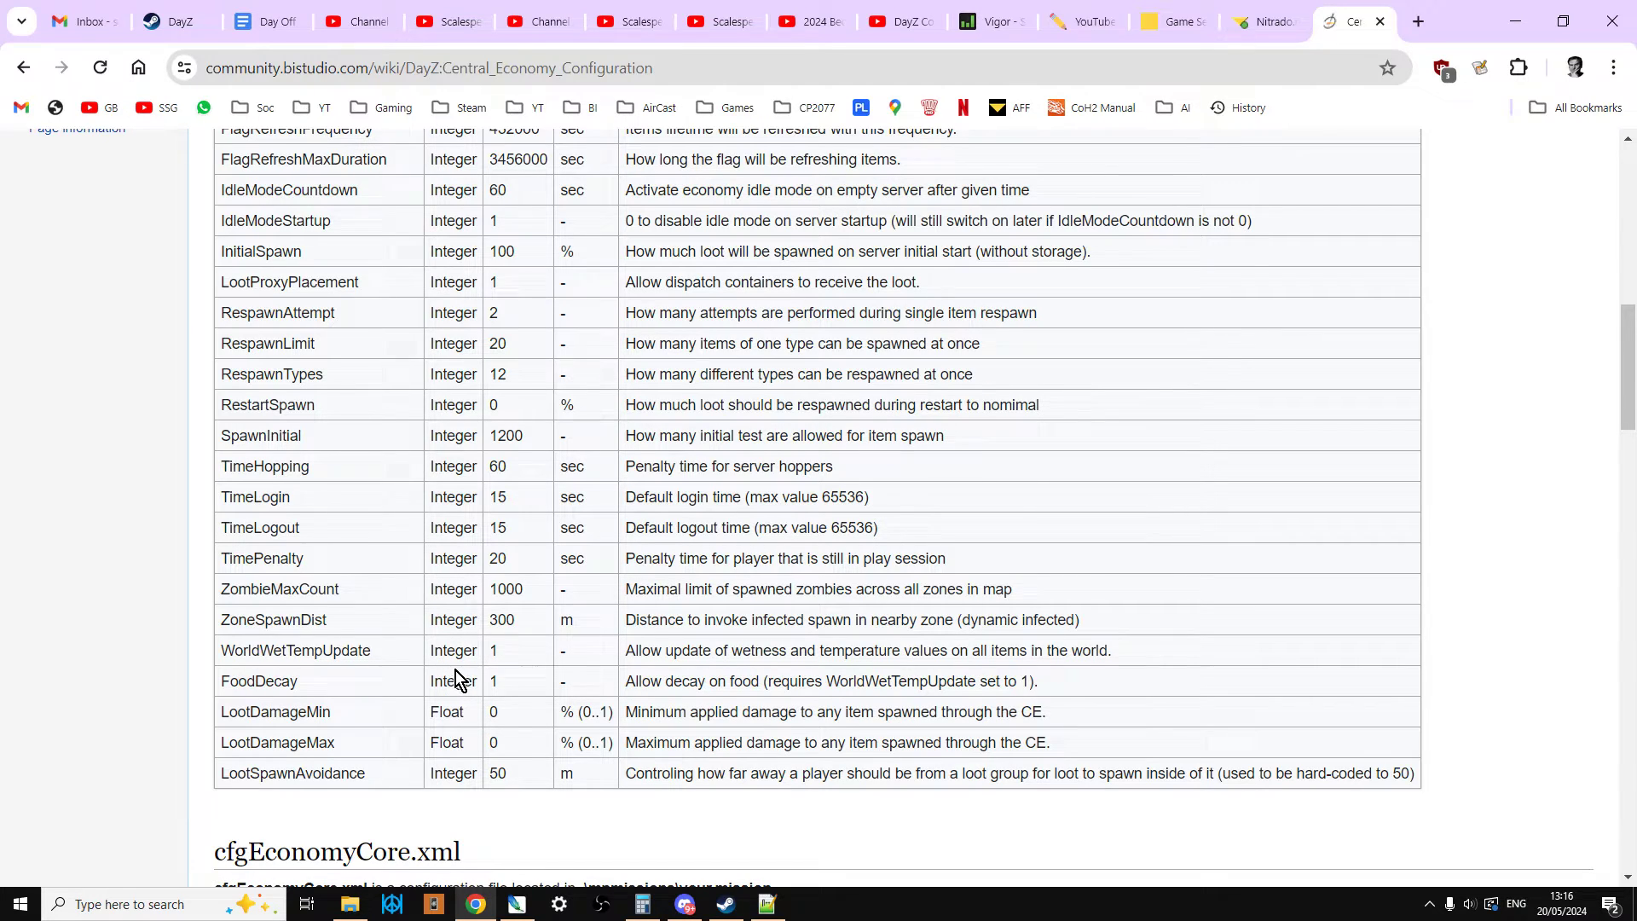
scroll(457, 671, up, 1)
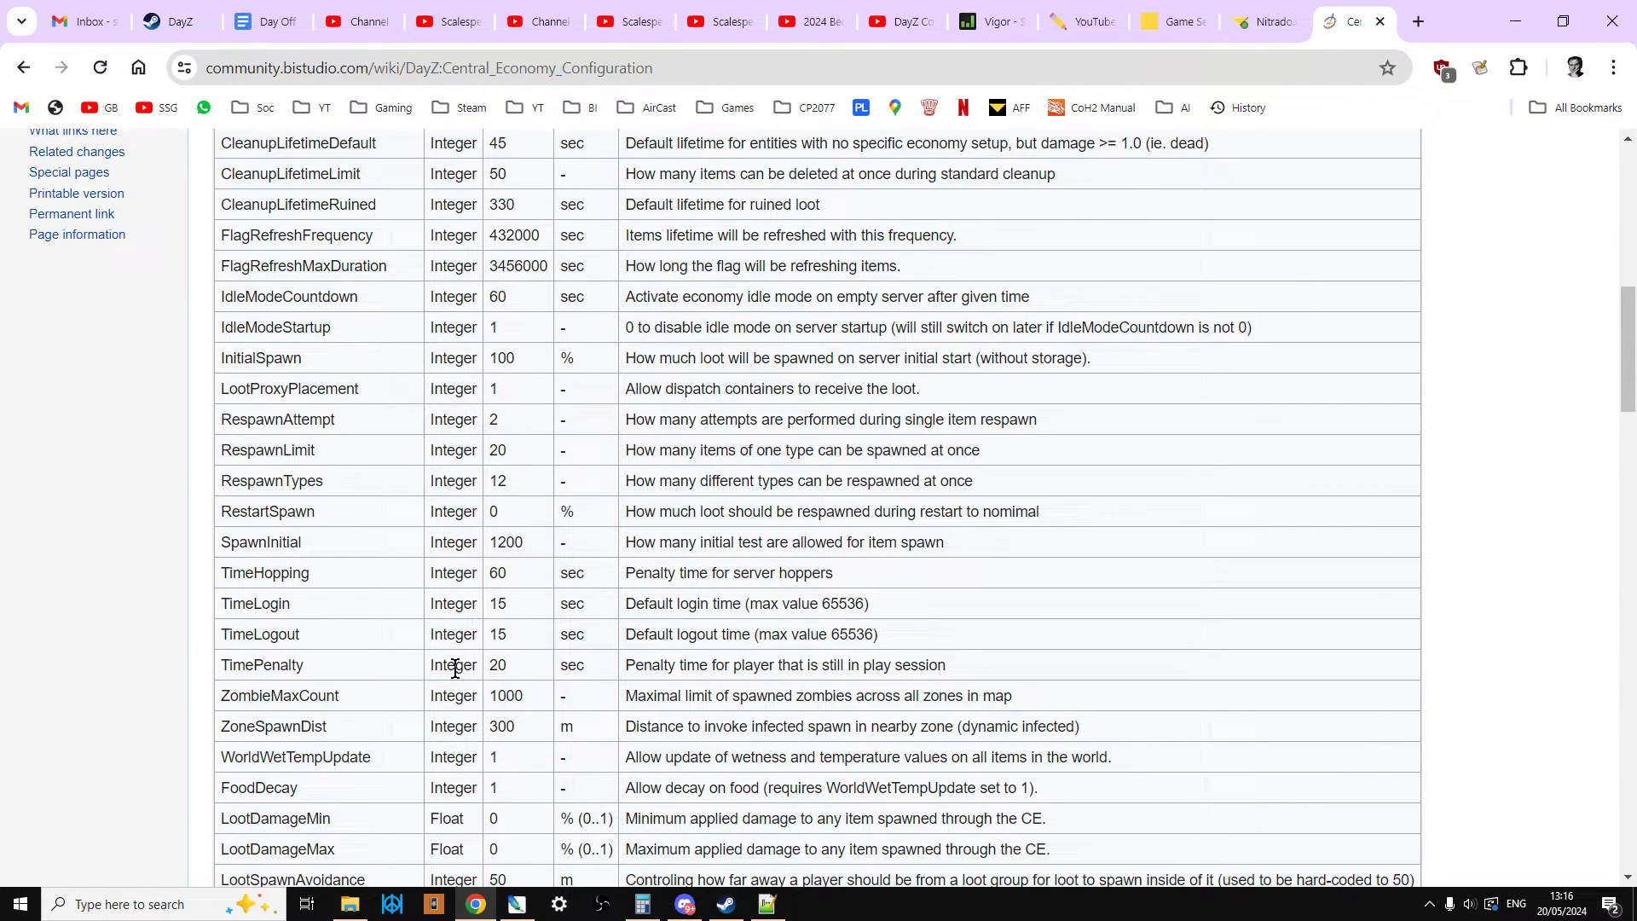
scroll(456, 667, up, 1)
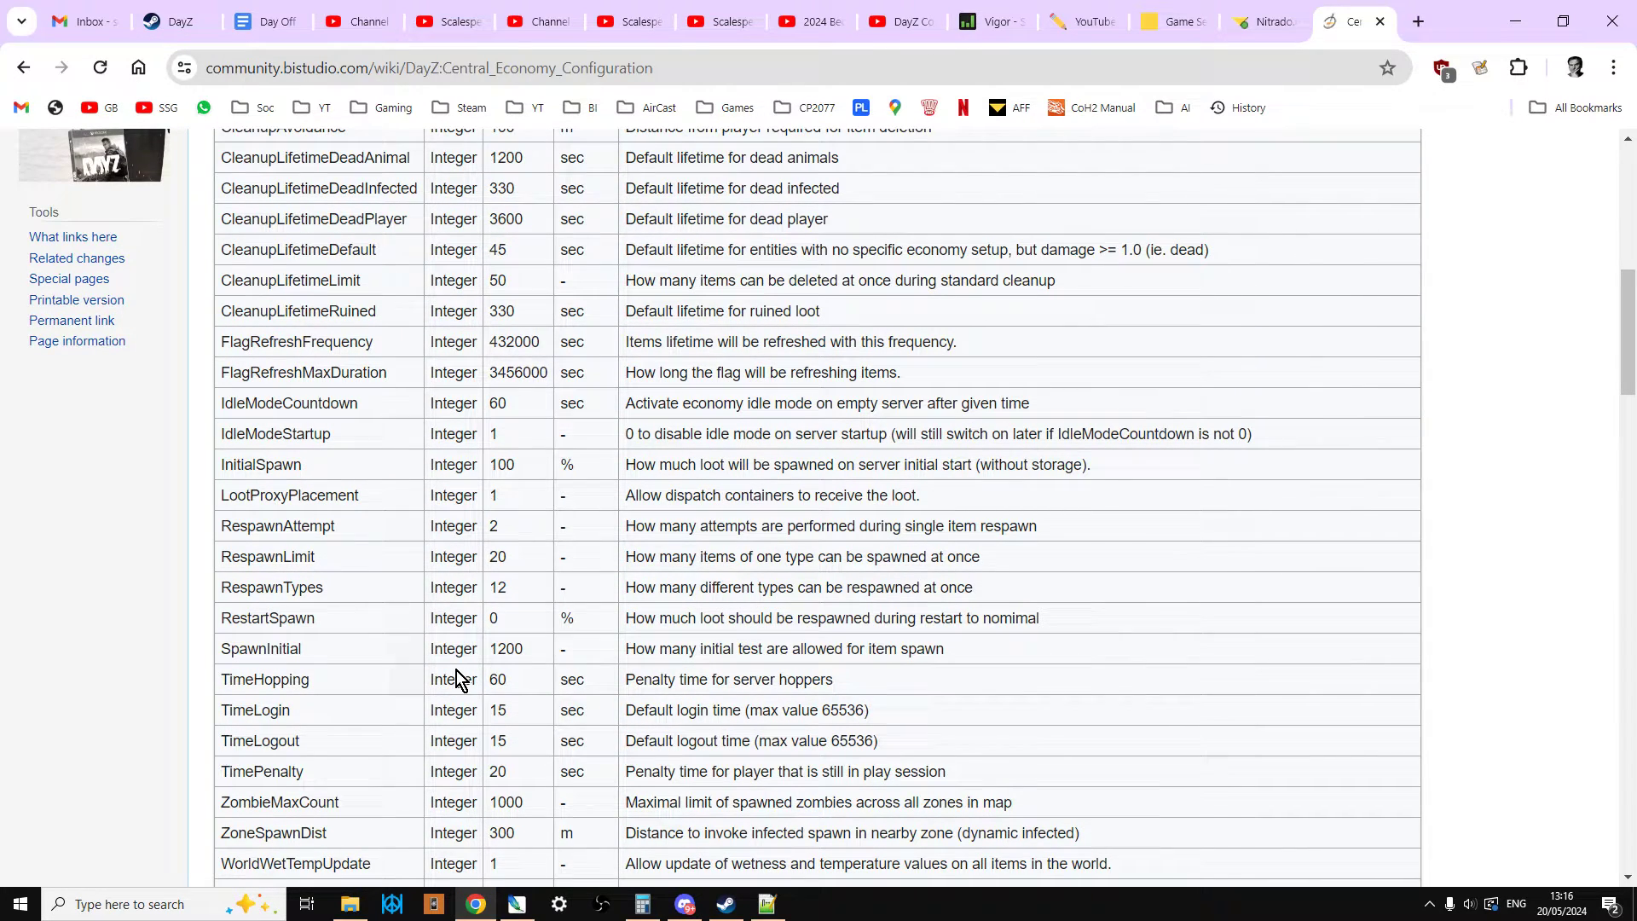
scroll(457, 671, up, 6)
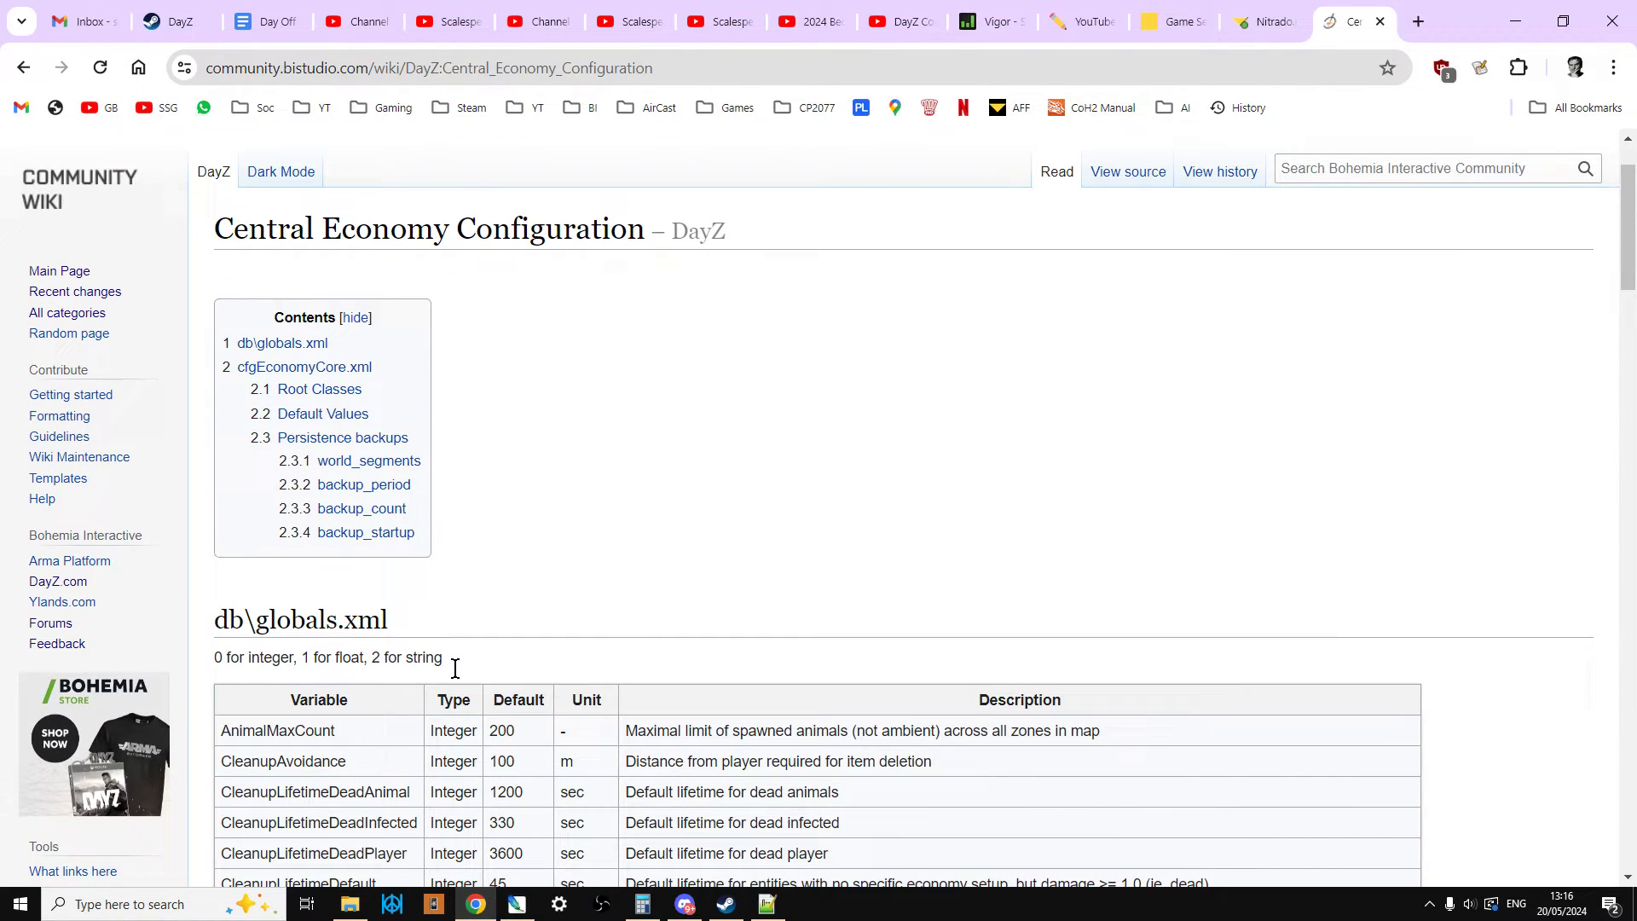
scroll(585, 600, down, 1)
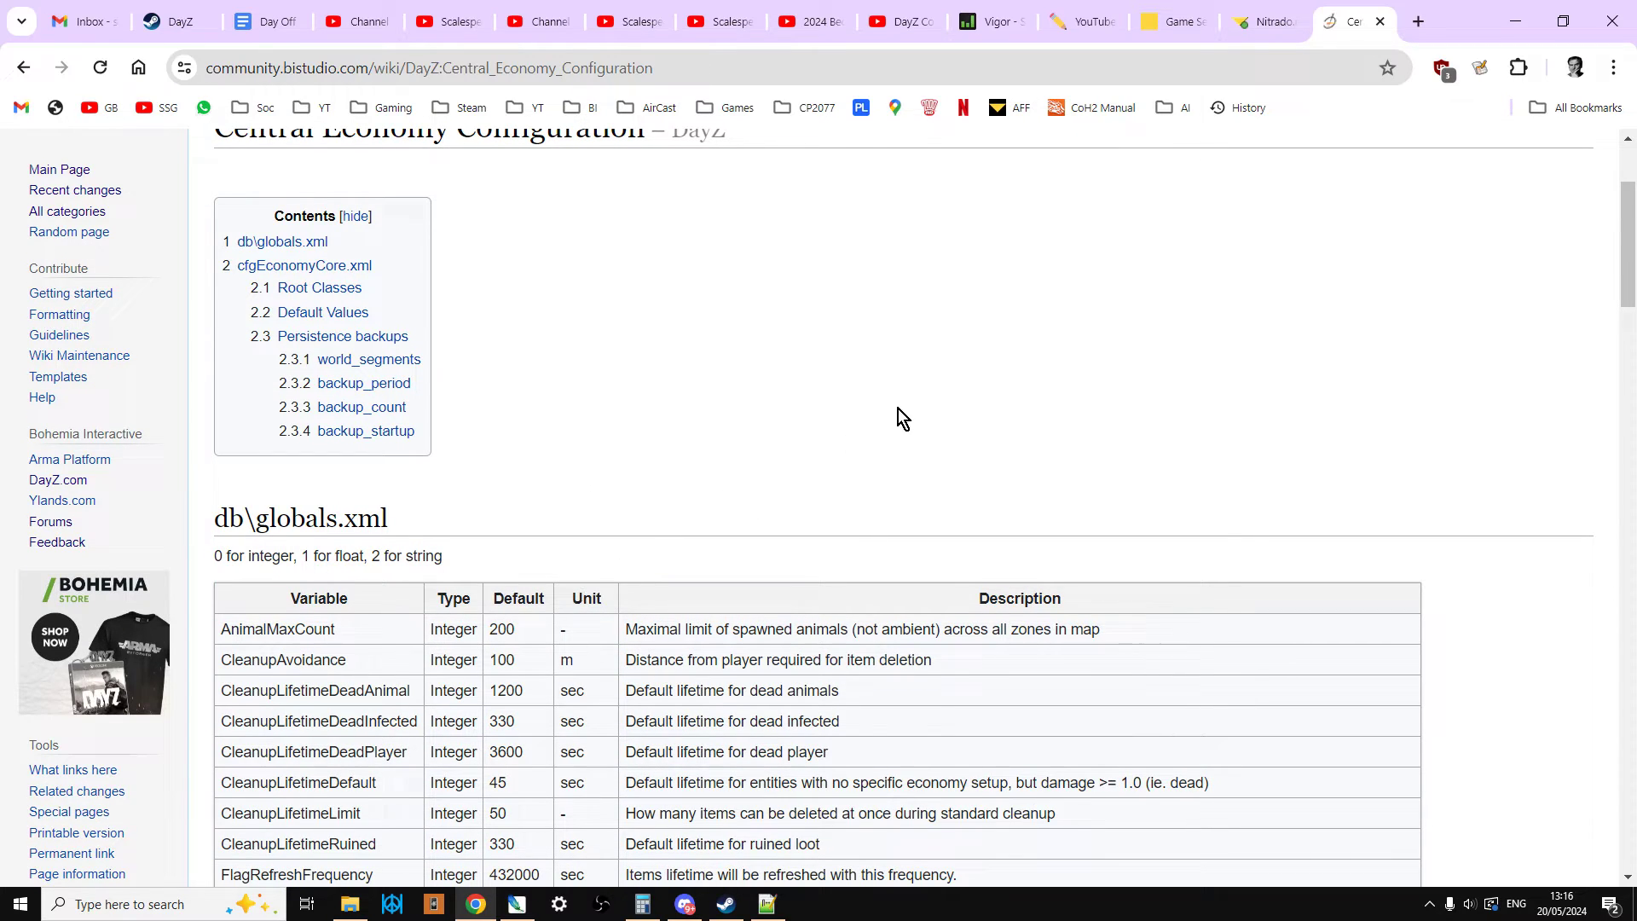
click(1185, 26)
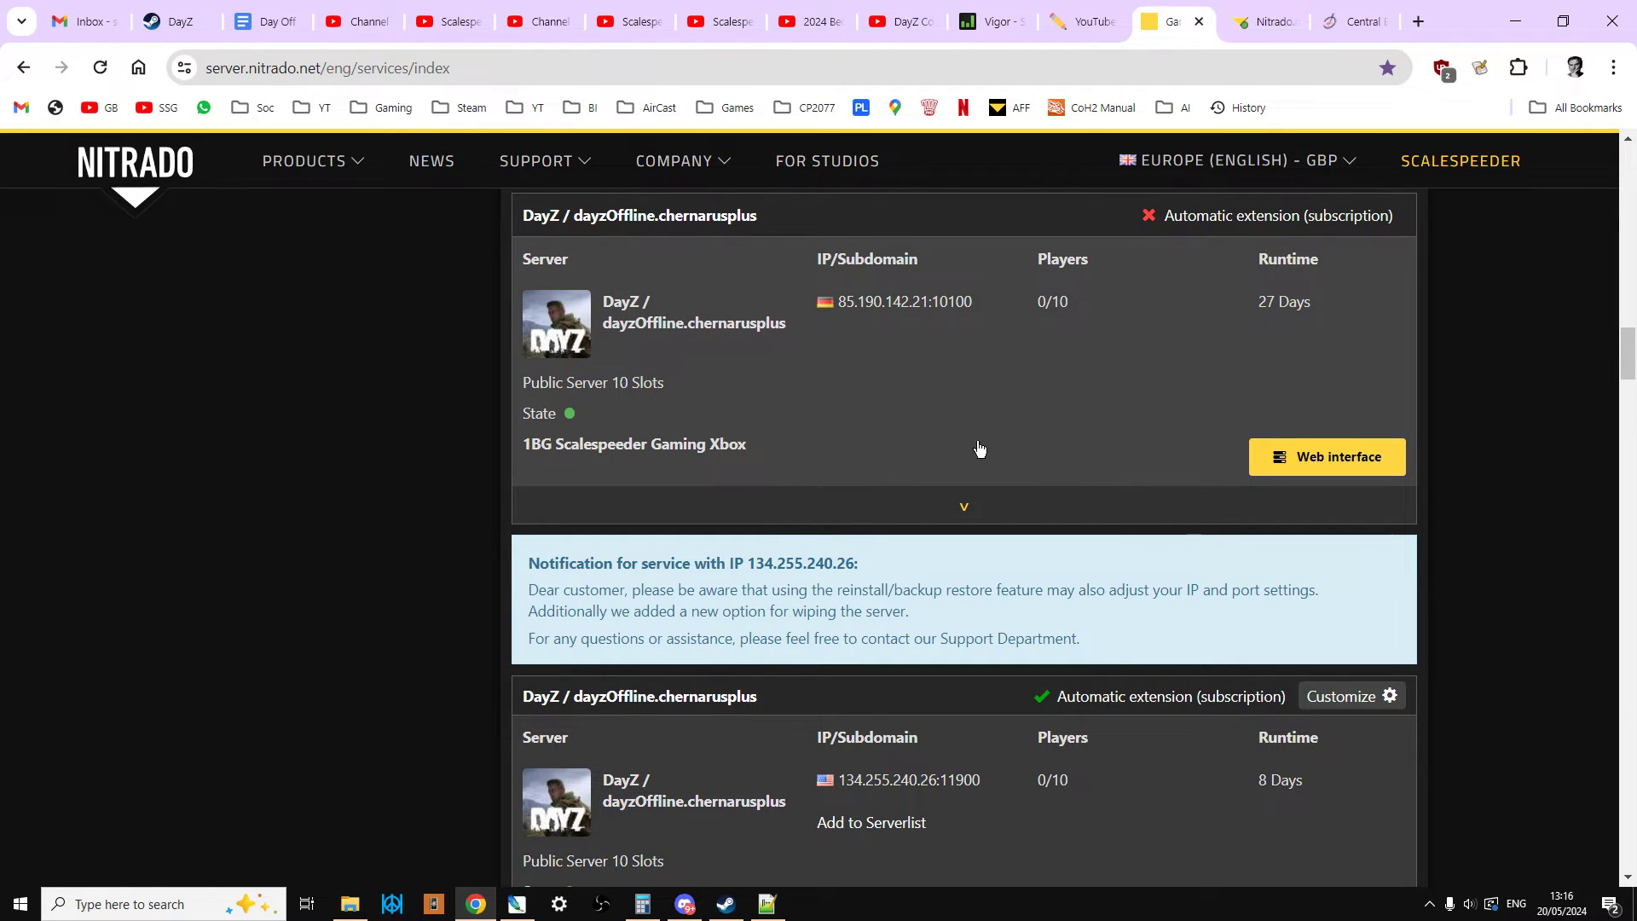
- From the DayZ server's Nitrado dashboard, open the File Browser under Tools
click(1260, 24)
scroll(729, 537, down, 3)
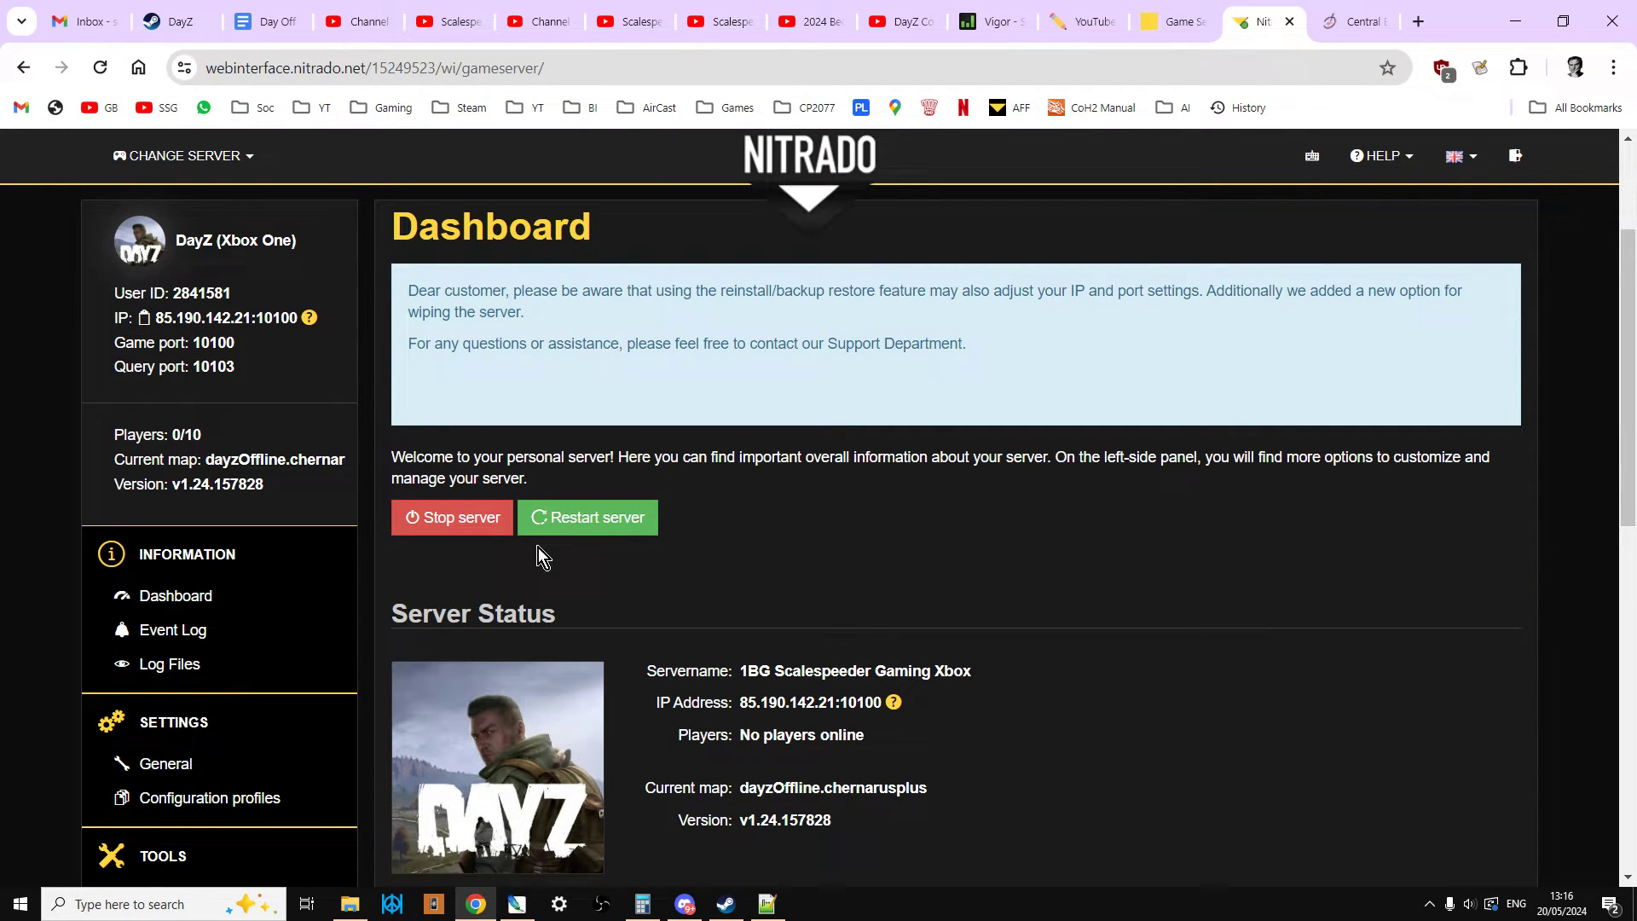
scroll(539, 550, down, 4)
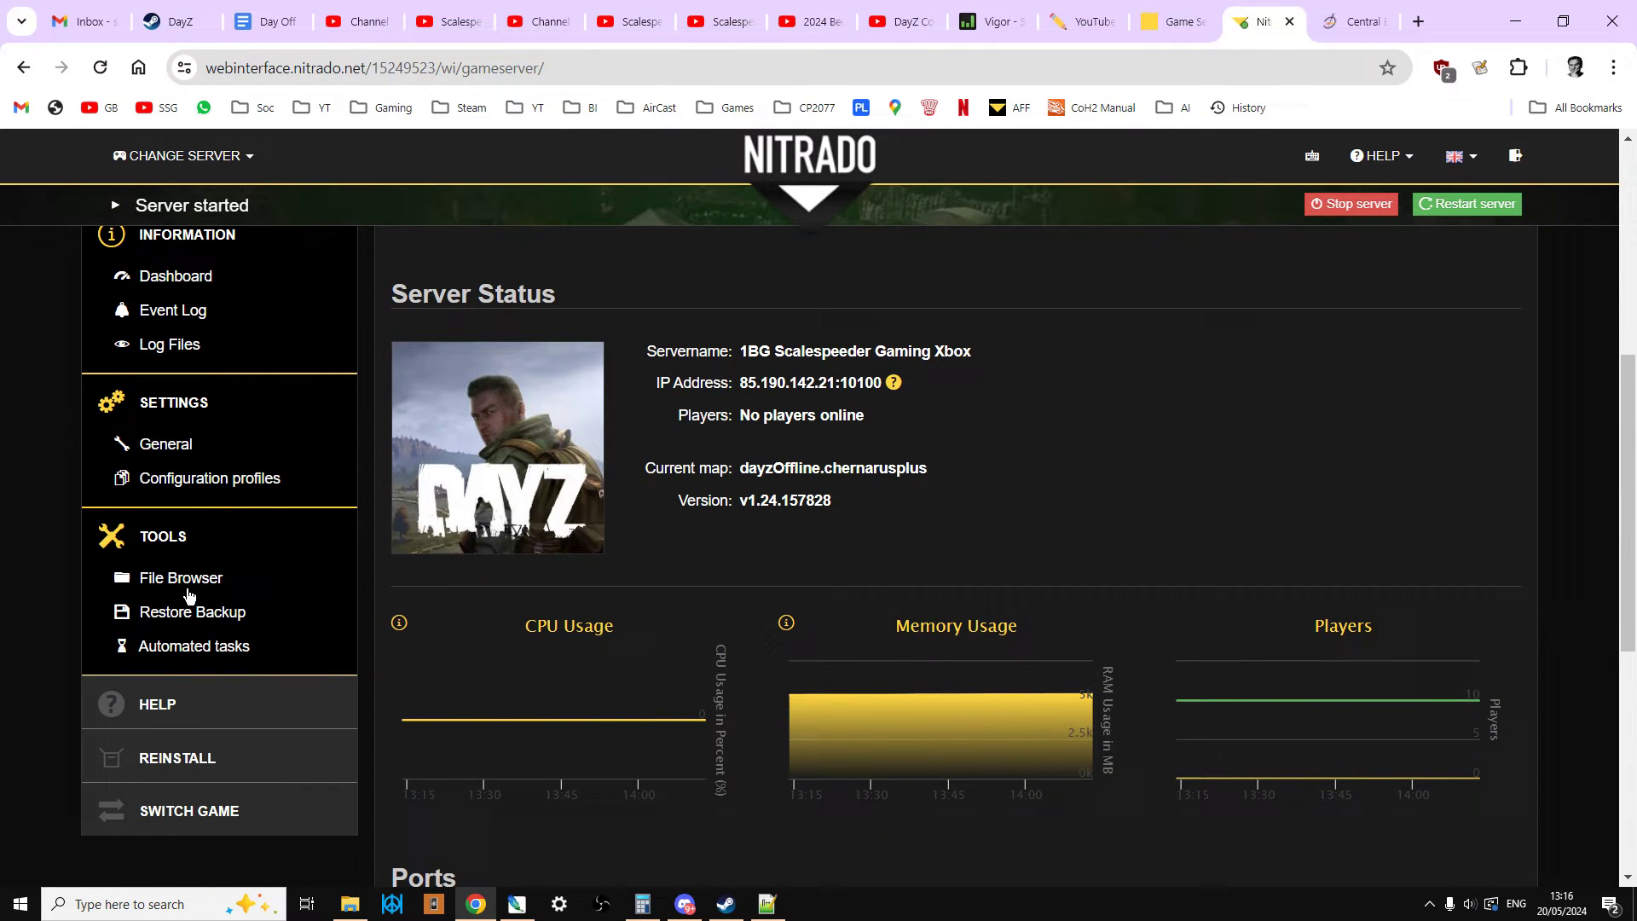
click(185, 587)
- Browse into dayzxb_missions > dayzOffline.chernarusplus > db to list its five xml files
scroll(658, 588, down, 3)
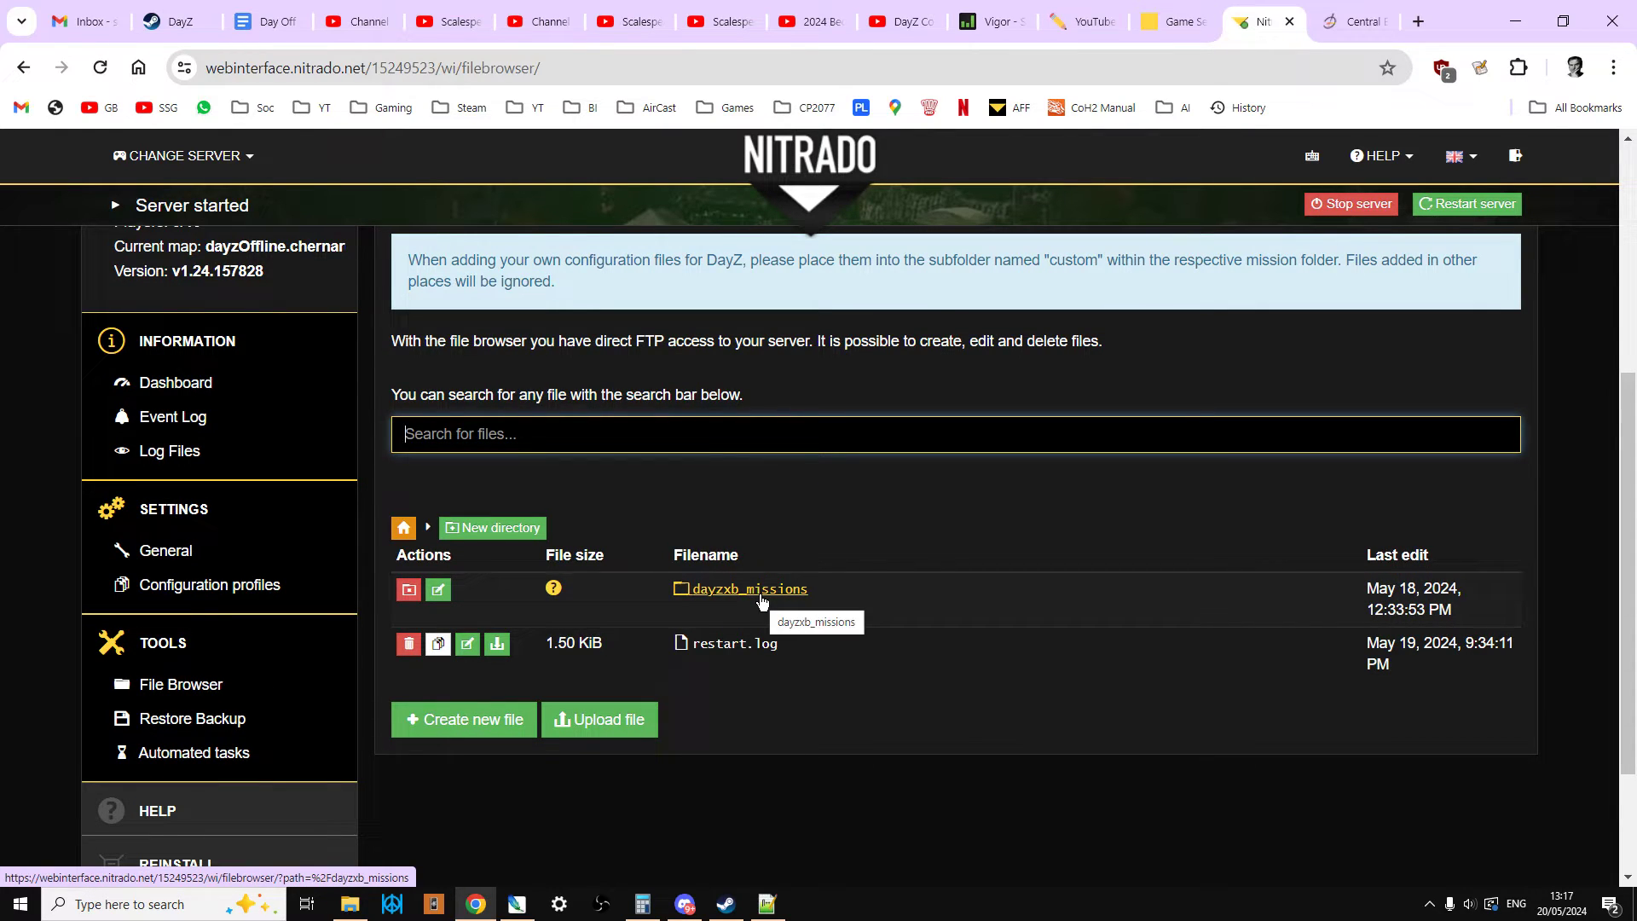
click(763, 602)
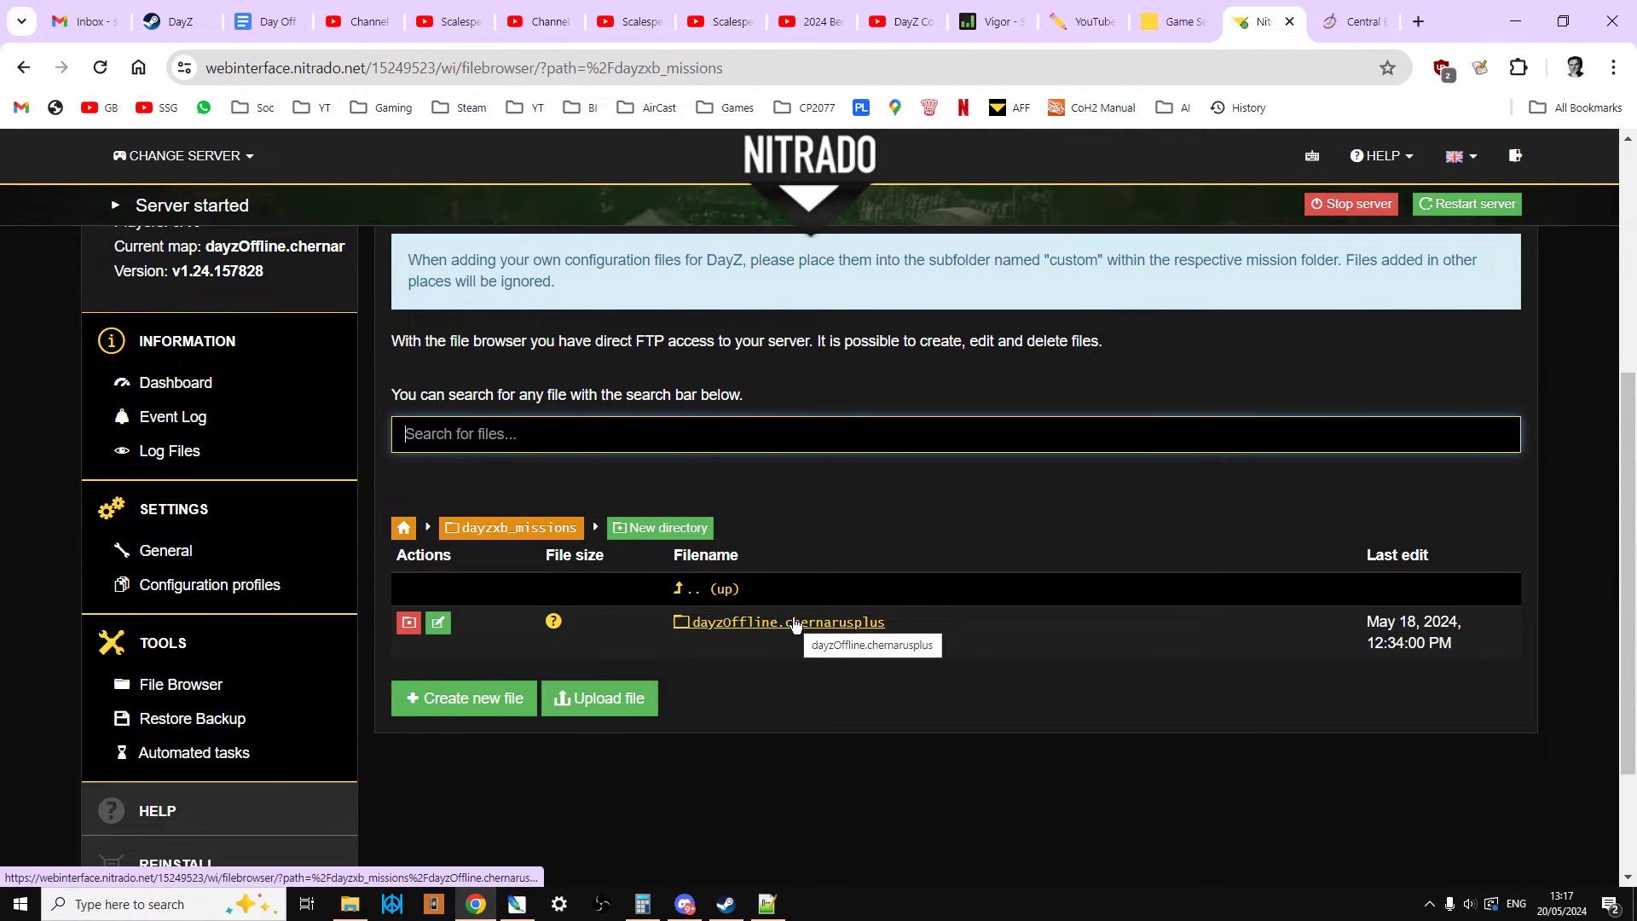
scroll(810, 614, down, 1)
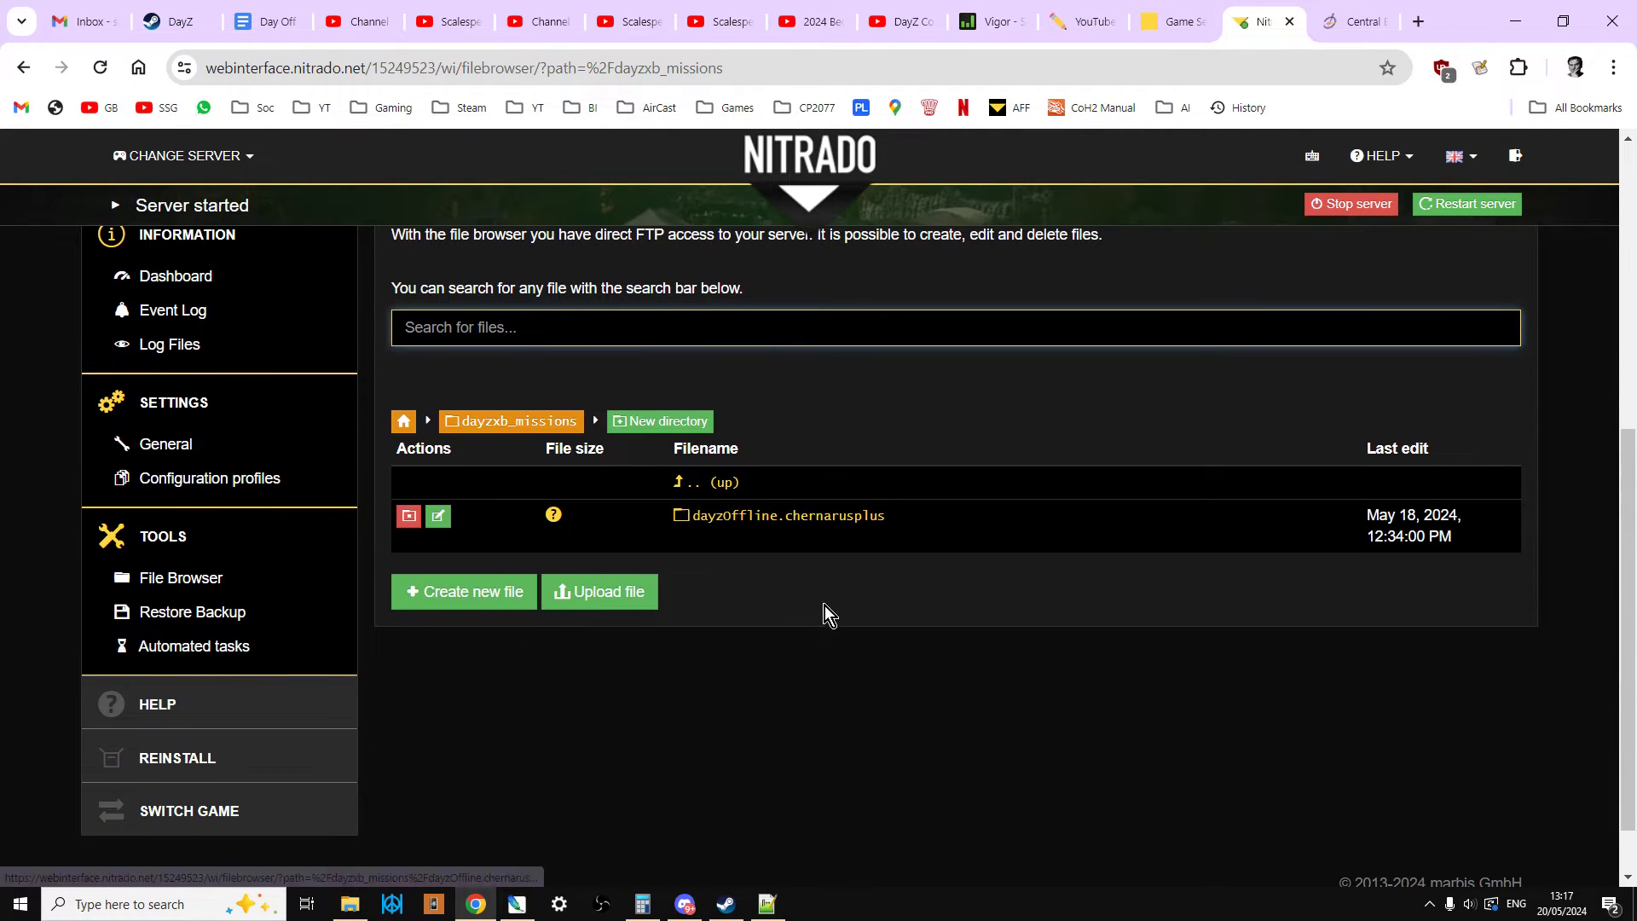
click(847, 519)
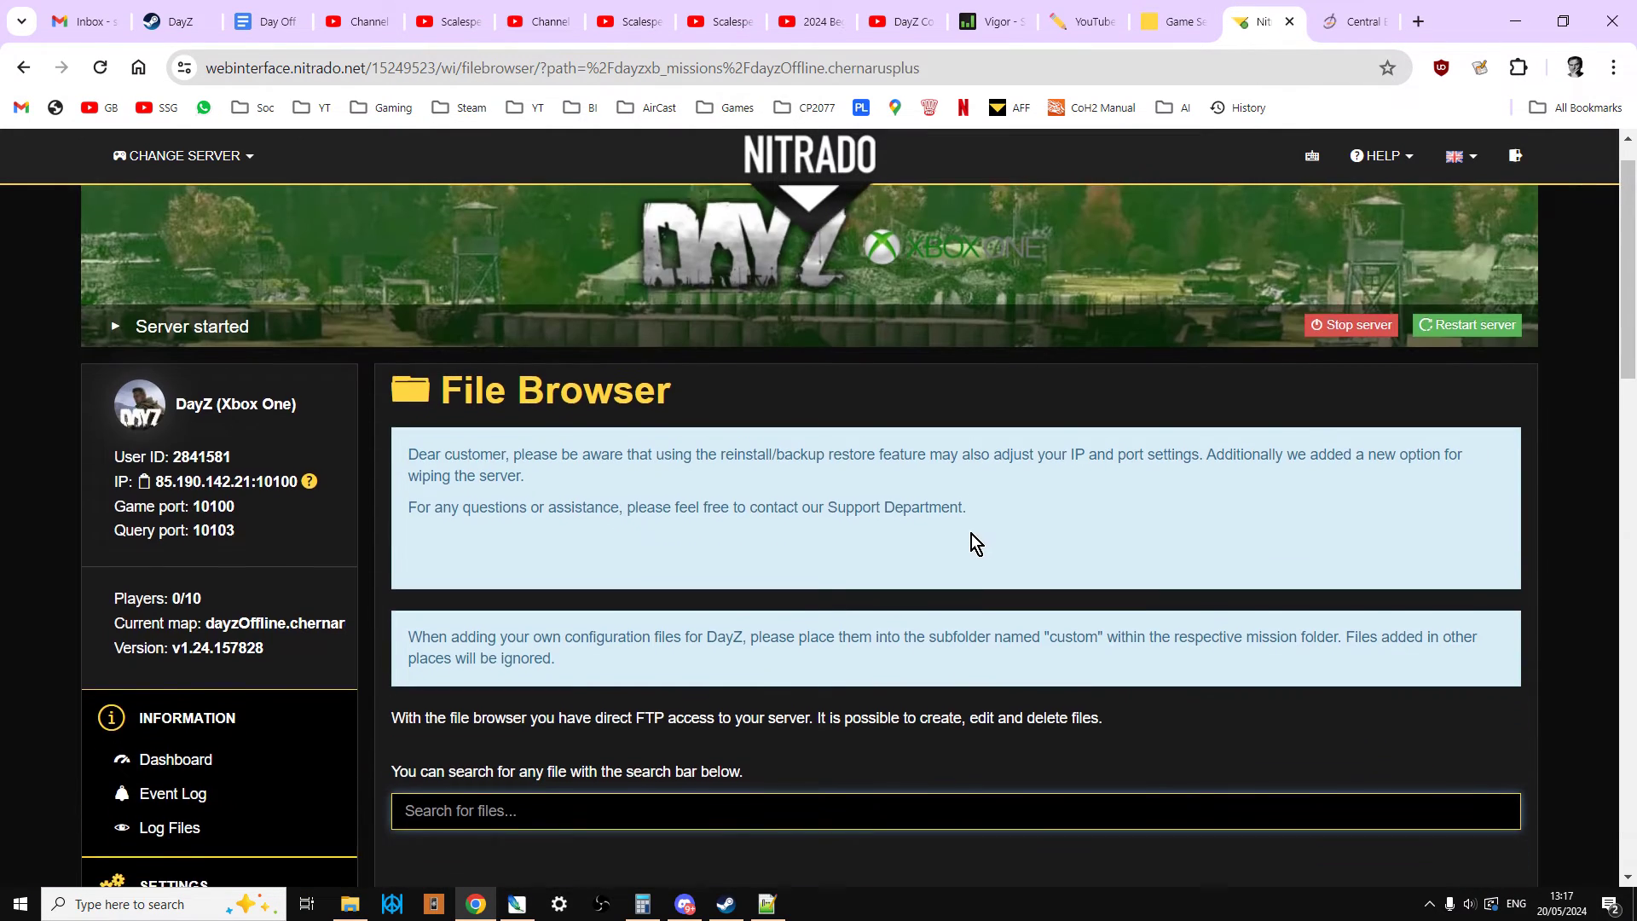
scroll(963, 534, down, 7)
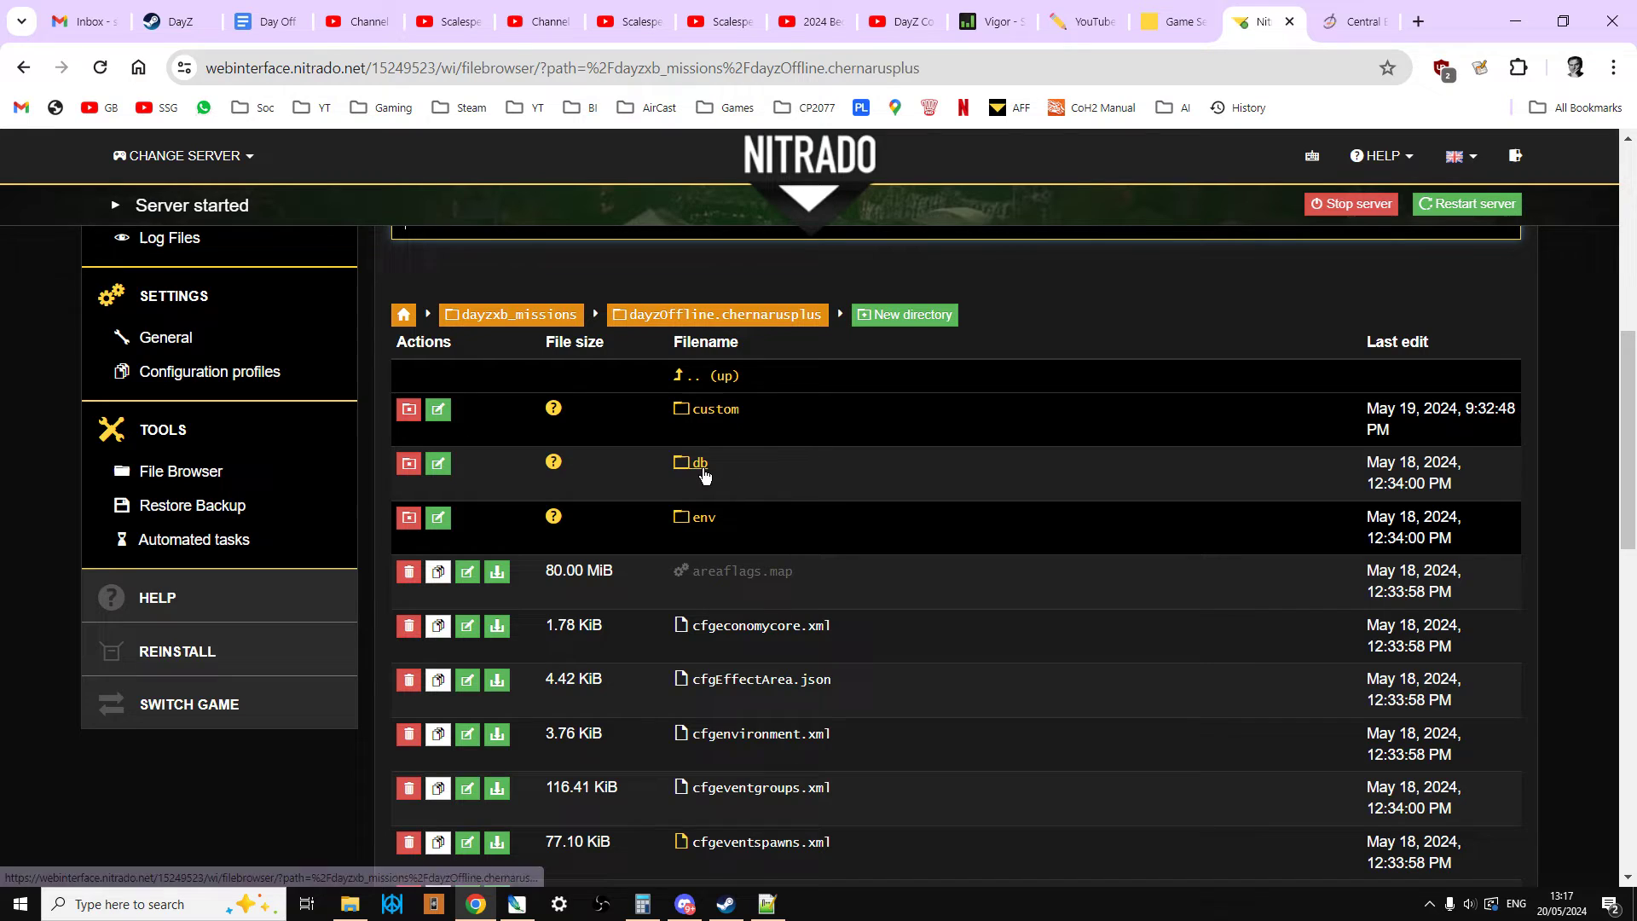
click(703, 469)
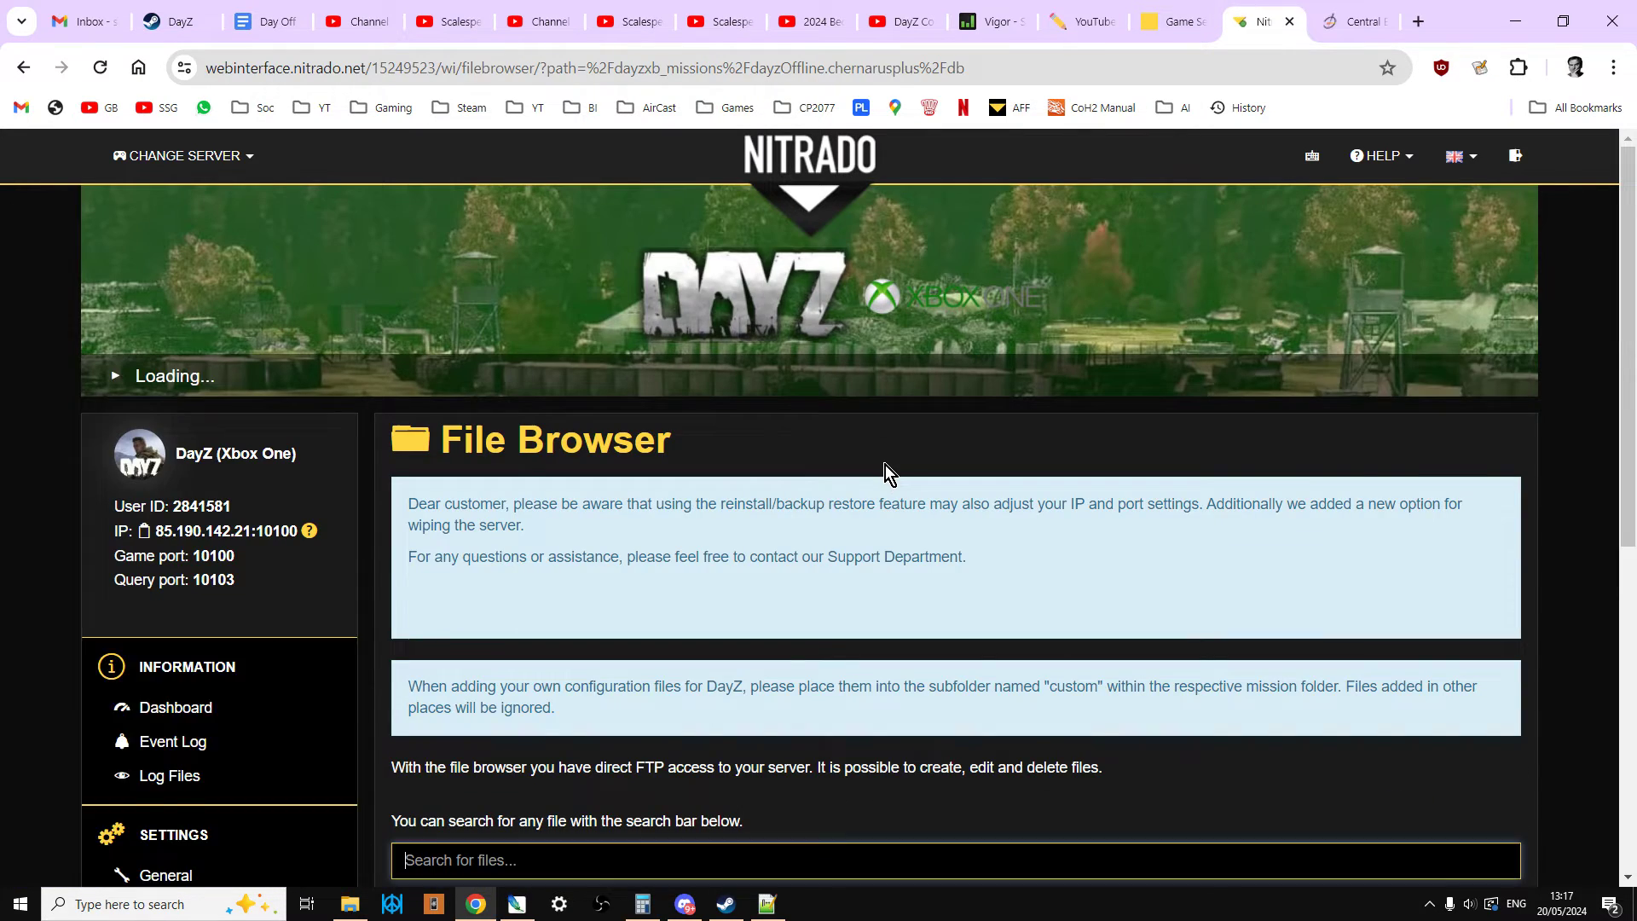
scroll(883, 473, down, 5)
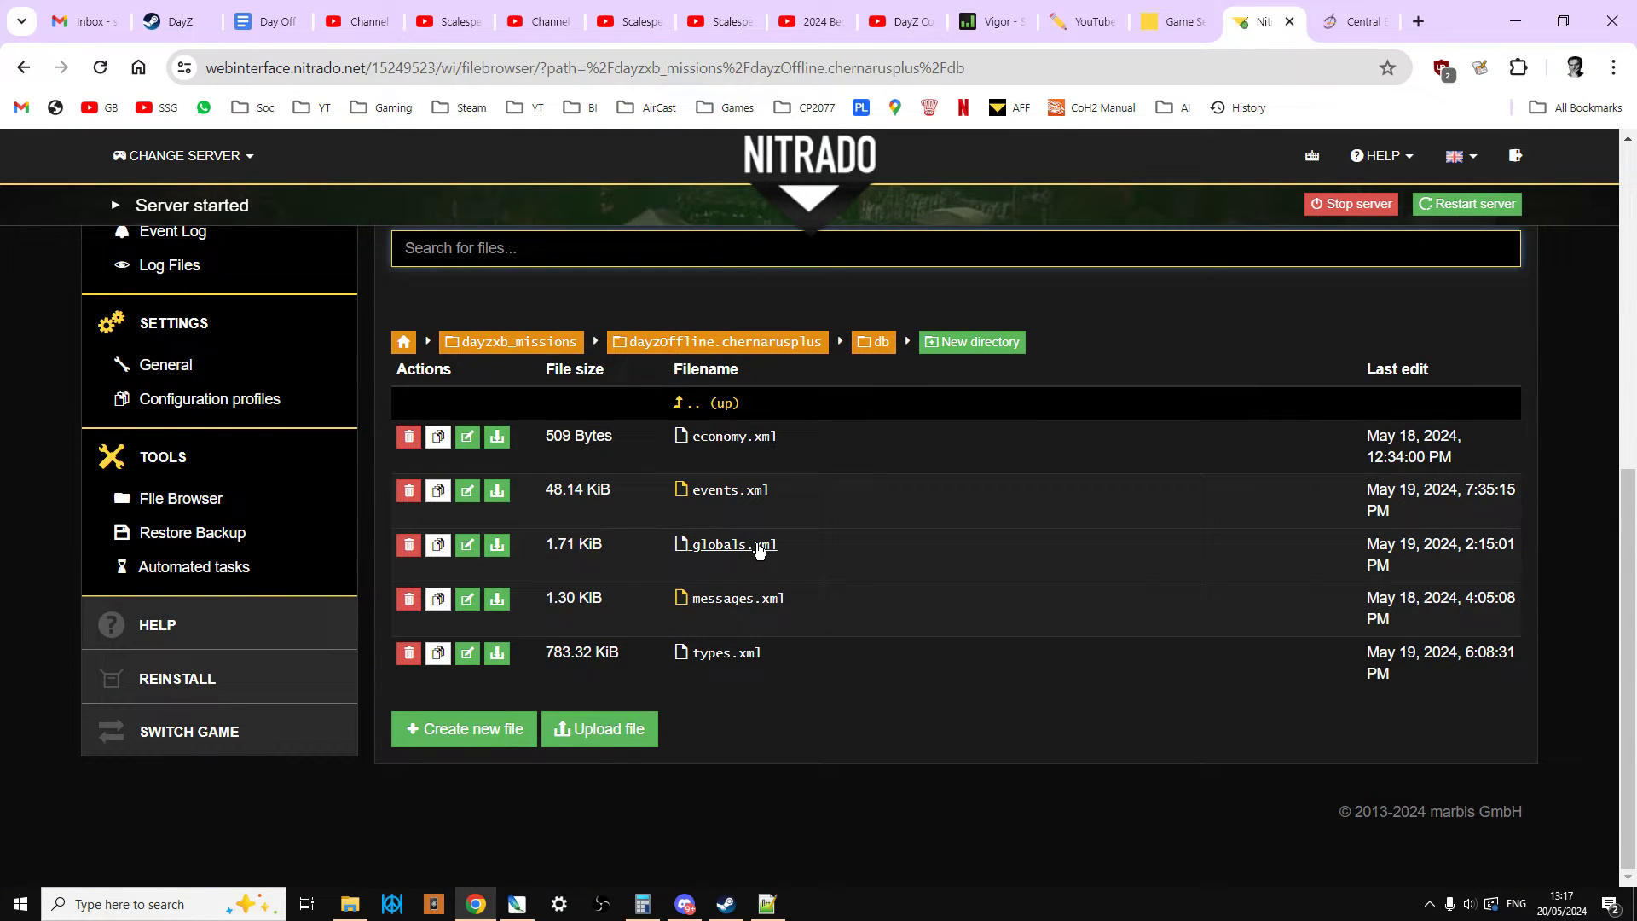
- Open globals.xml in the editor full screen and highlight the CleanupLifetimeDeadPlayer line set to 3600
click(755, 552)
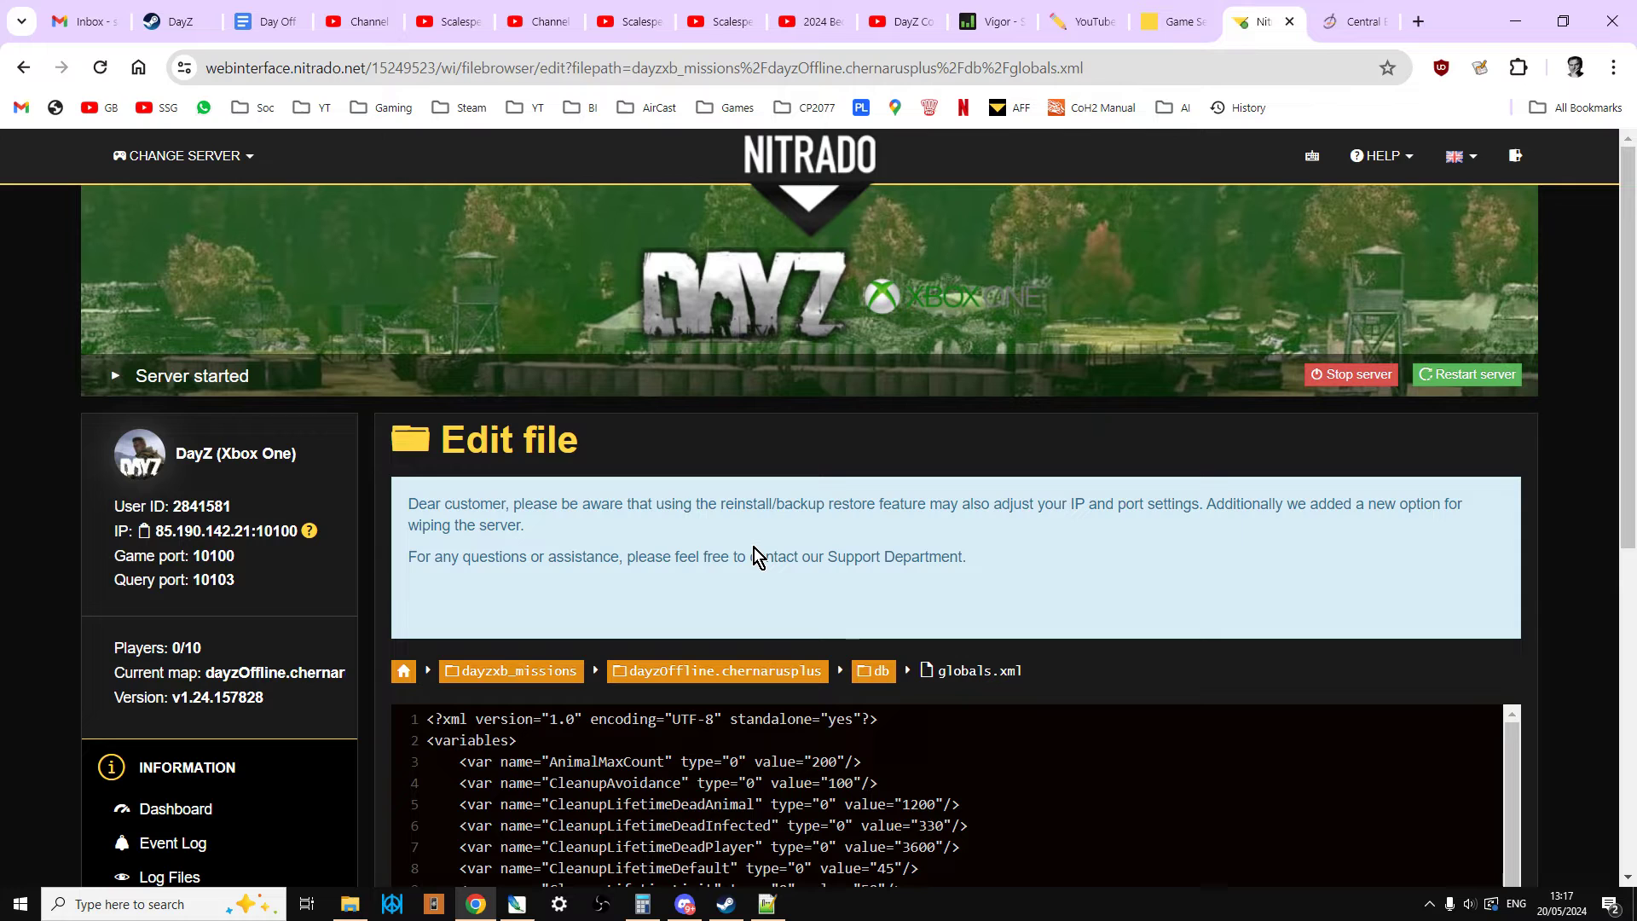
key(F11)
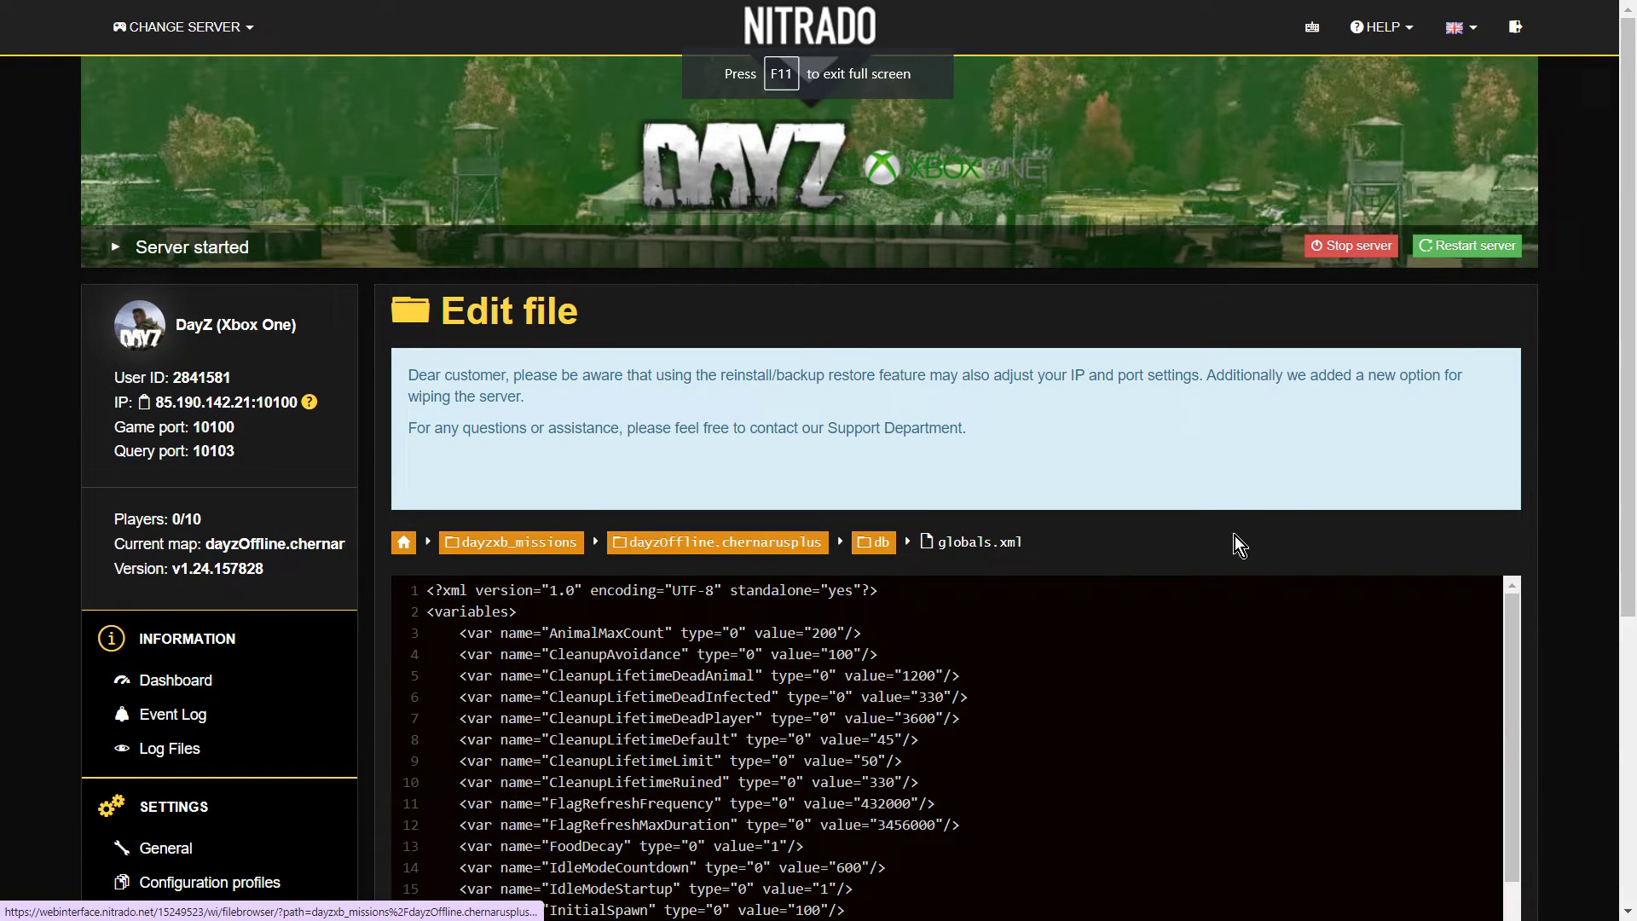
scroll(1235, 535, down, 1)
scroll(1298, 519, down, 1)
scroll(1432, 510, up, 1)
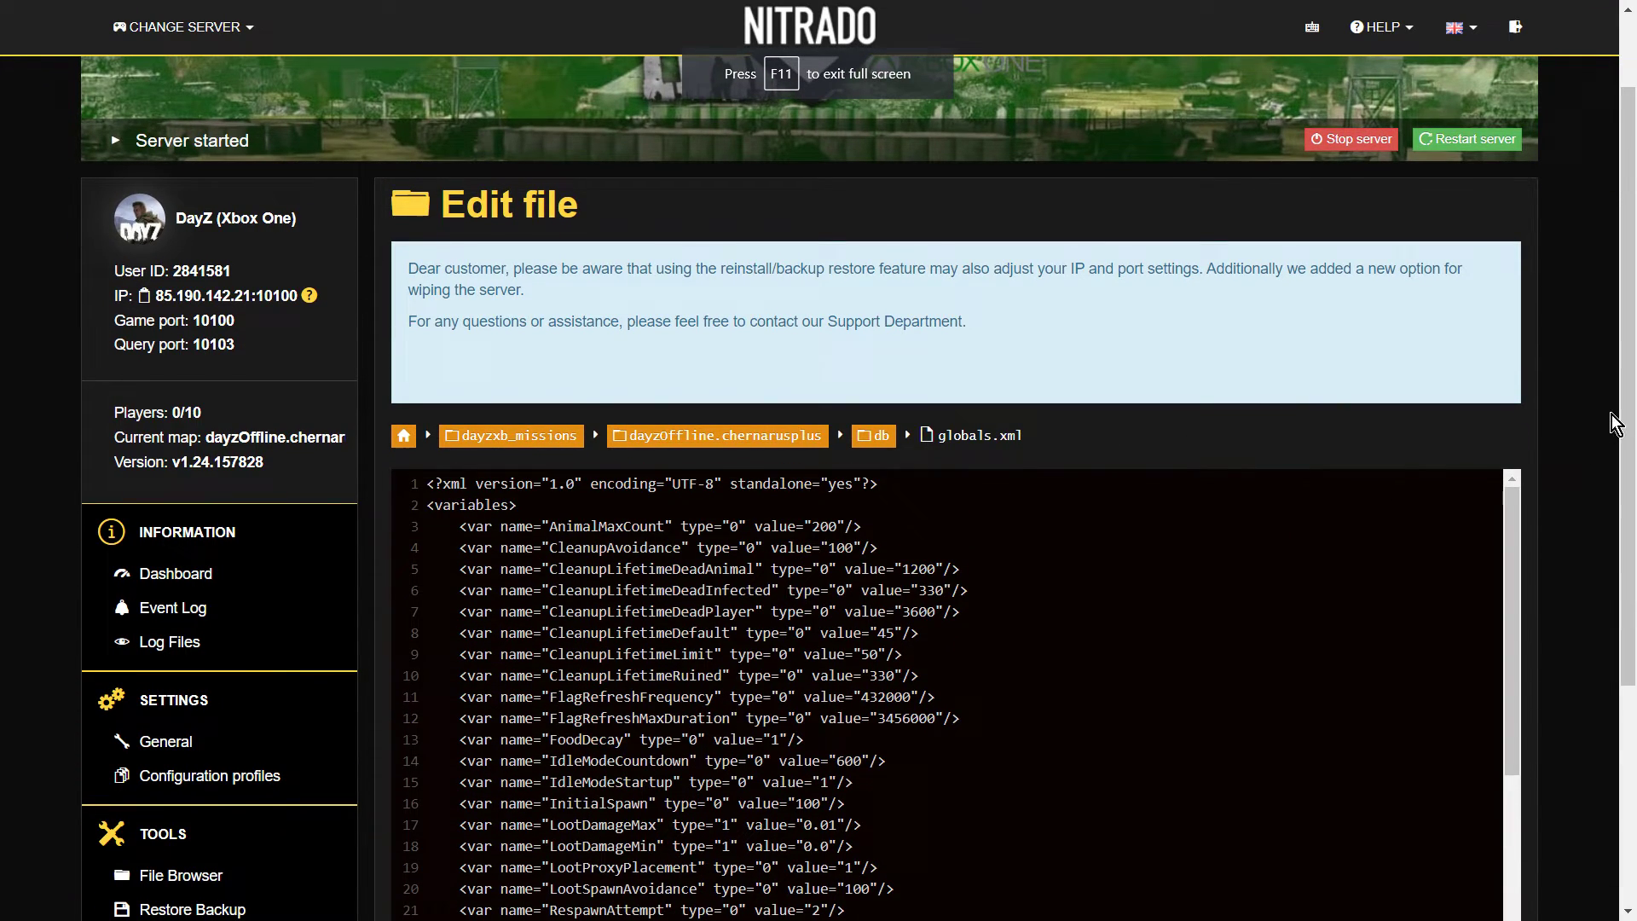
scroll(1616, 424, down, 2)
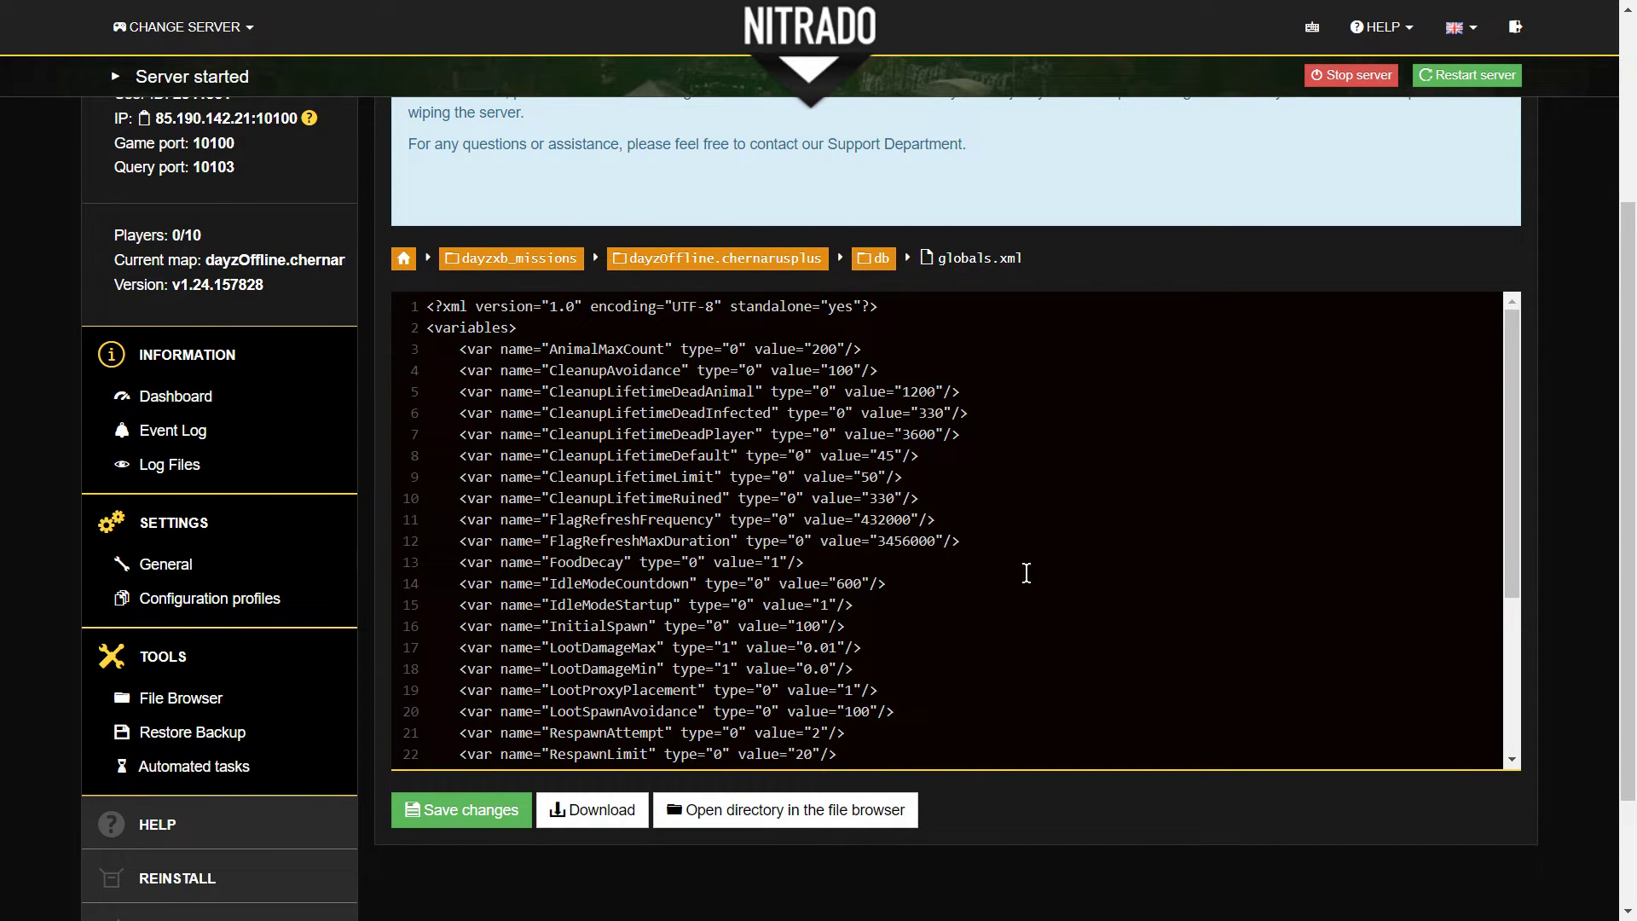
mouse_move(462, 412)
mouse_down()
mouse_move(931, 418)
mouse_move(986, 436)
mouse_move(459, 436)
mouse_up()
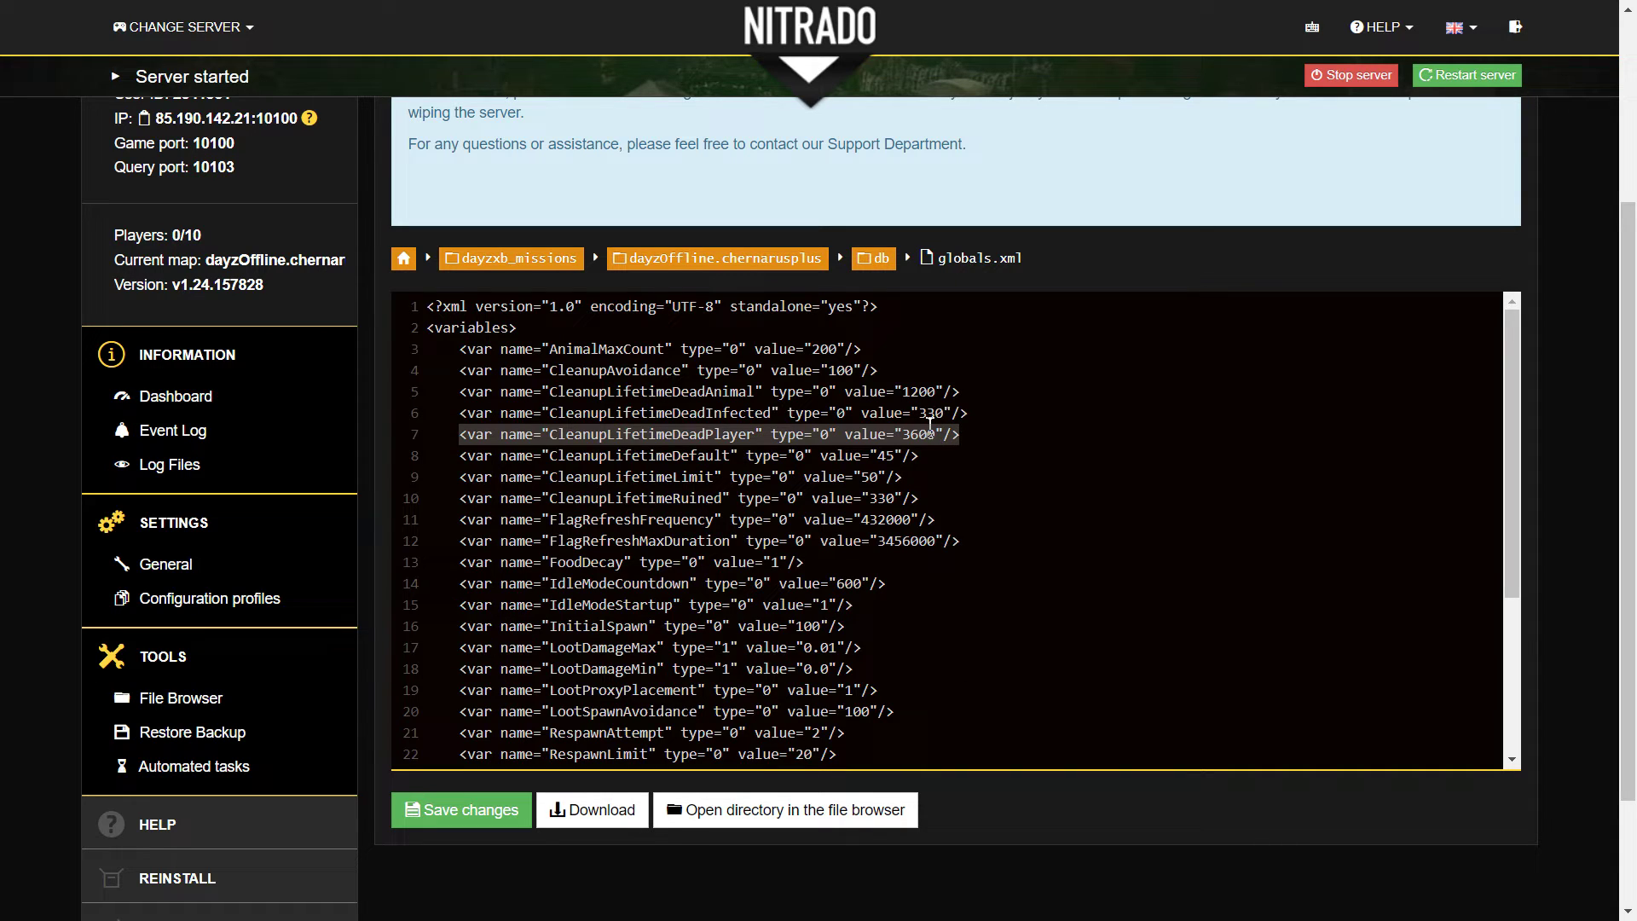
- Replace CleanupLifetimeDeadPlayer's 3600 with 600, then highlight the 330 and 1200 values above it
click(916, 555)
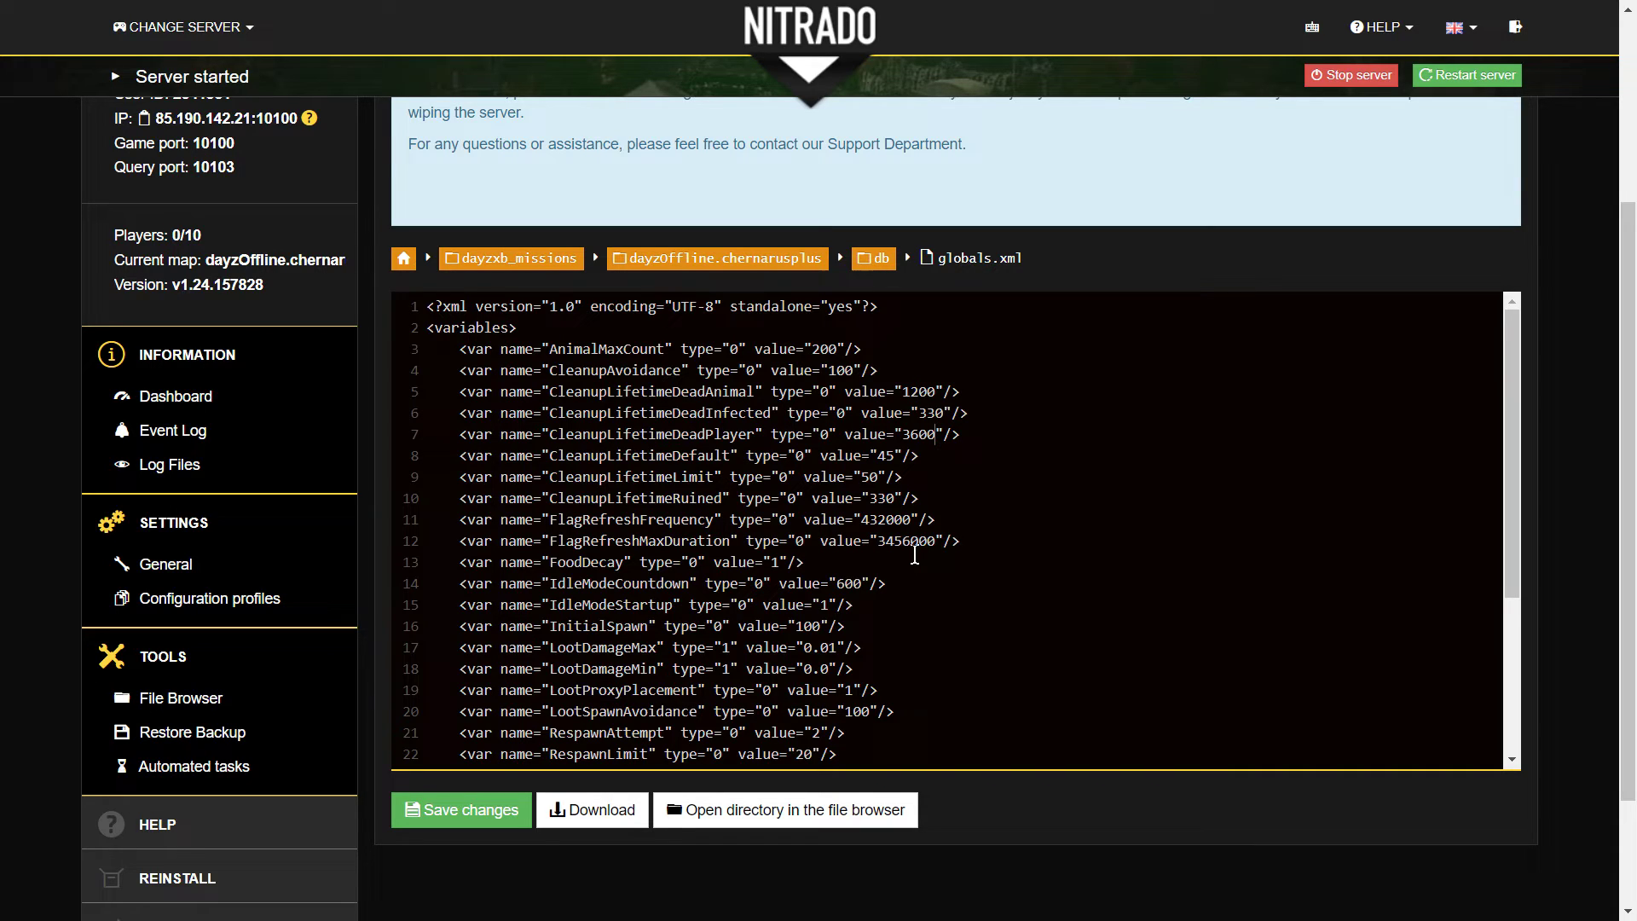
key(BackSpace)
key(BackSpace)
key(BackSpace)
key(BackSpace)
text(1800)
click(968, 438)
key(BackSpace)
key(BackSpace)
key(BackSpace)
key(BackSpace)
text(600)
drag(945, 414, 919, 416)
drag(933, 391, 901, 394)
- Exit full screen, calculate 1200 ÷ 60 = 20 in Calculator, and minimize it
key(F11)
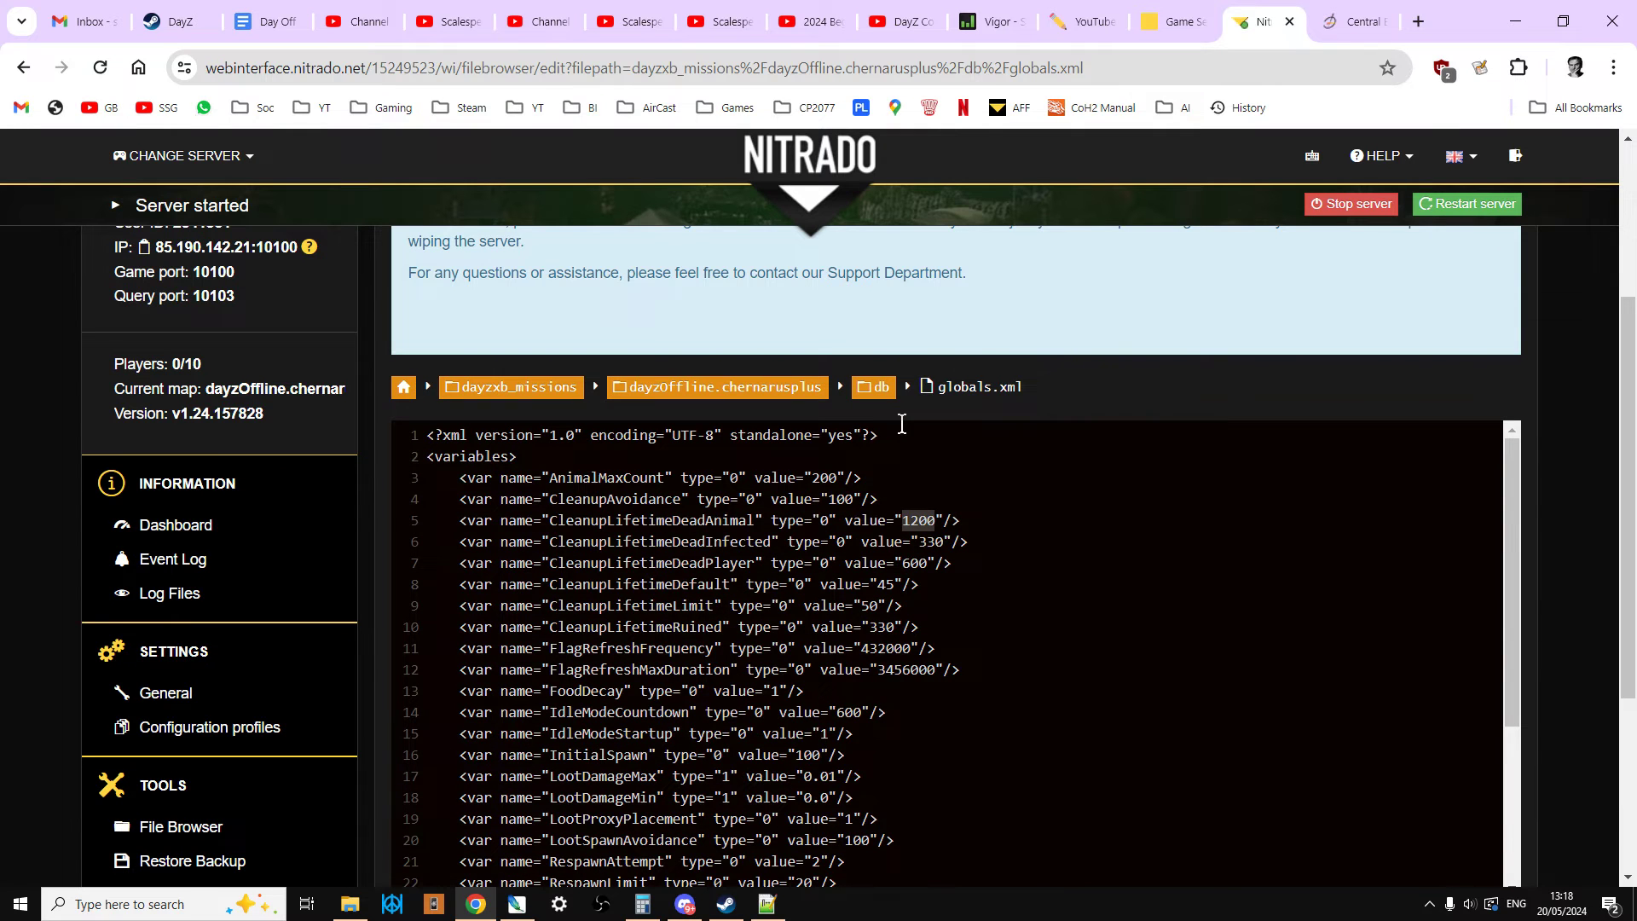
click(643, 904)
click(848, 720)
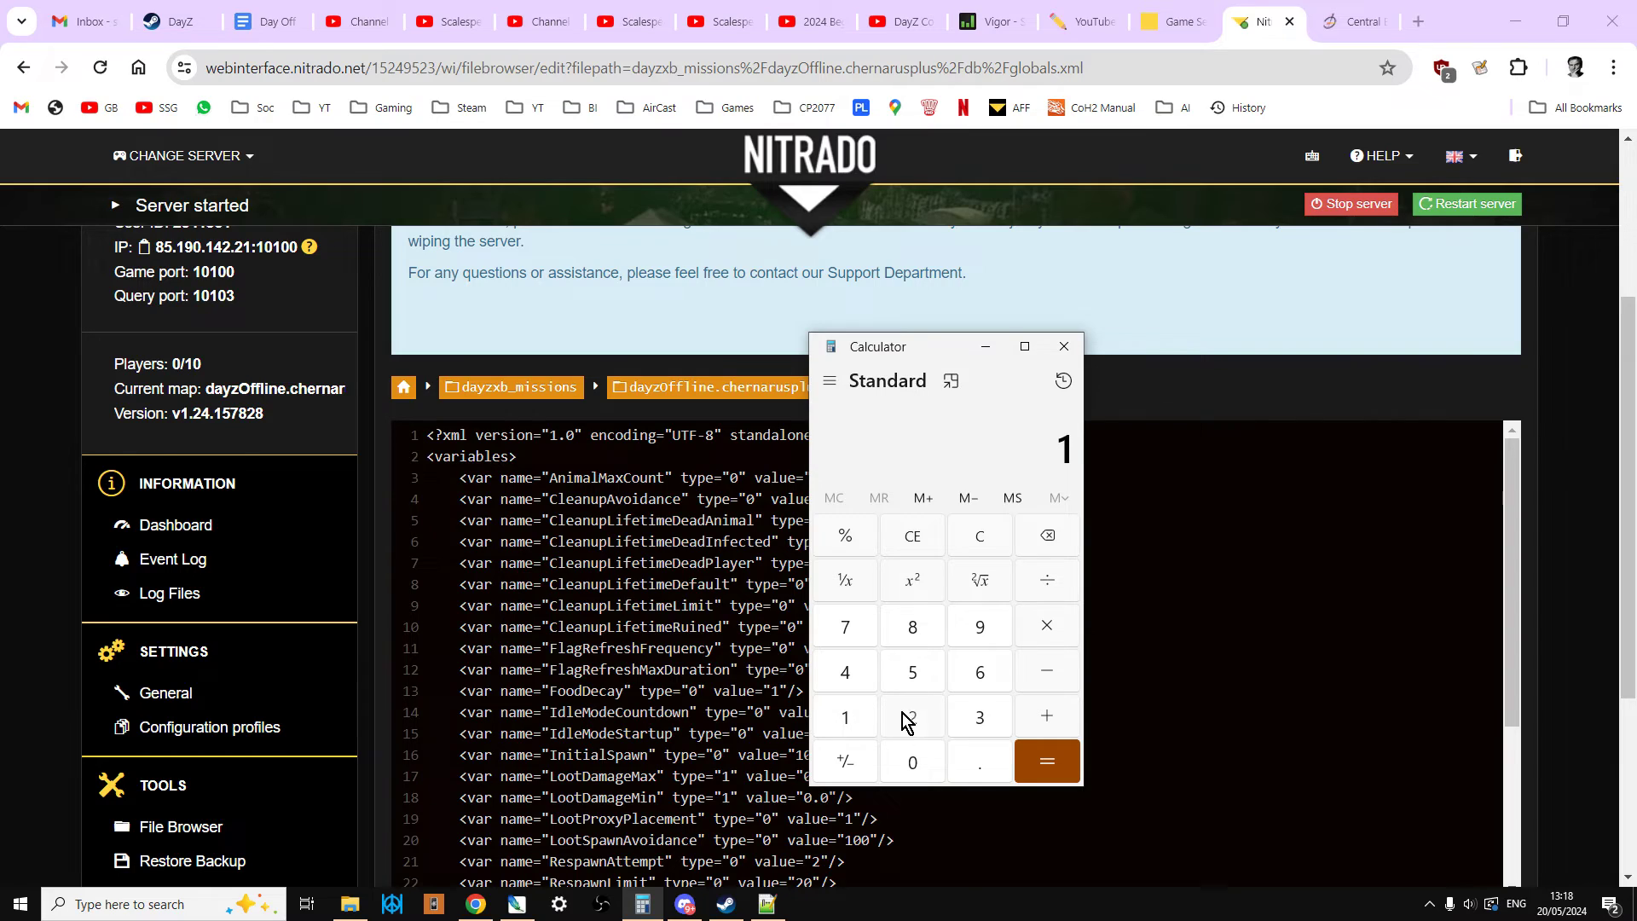
click(907, 716)
double_click(915, 765)
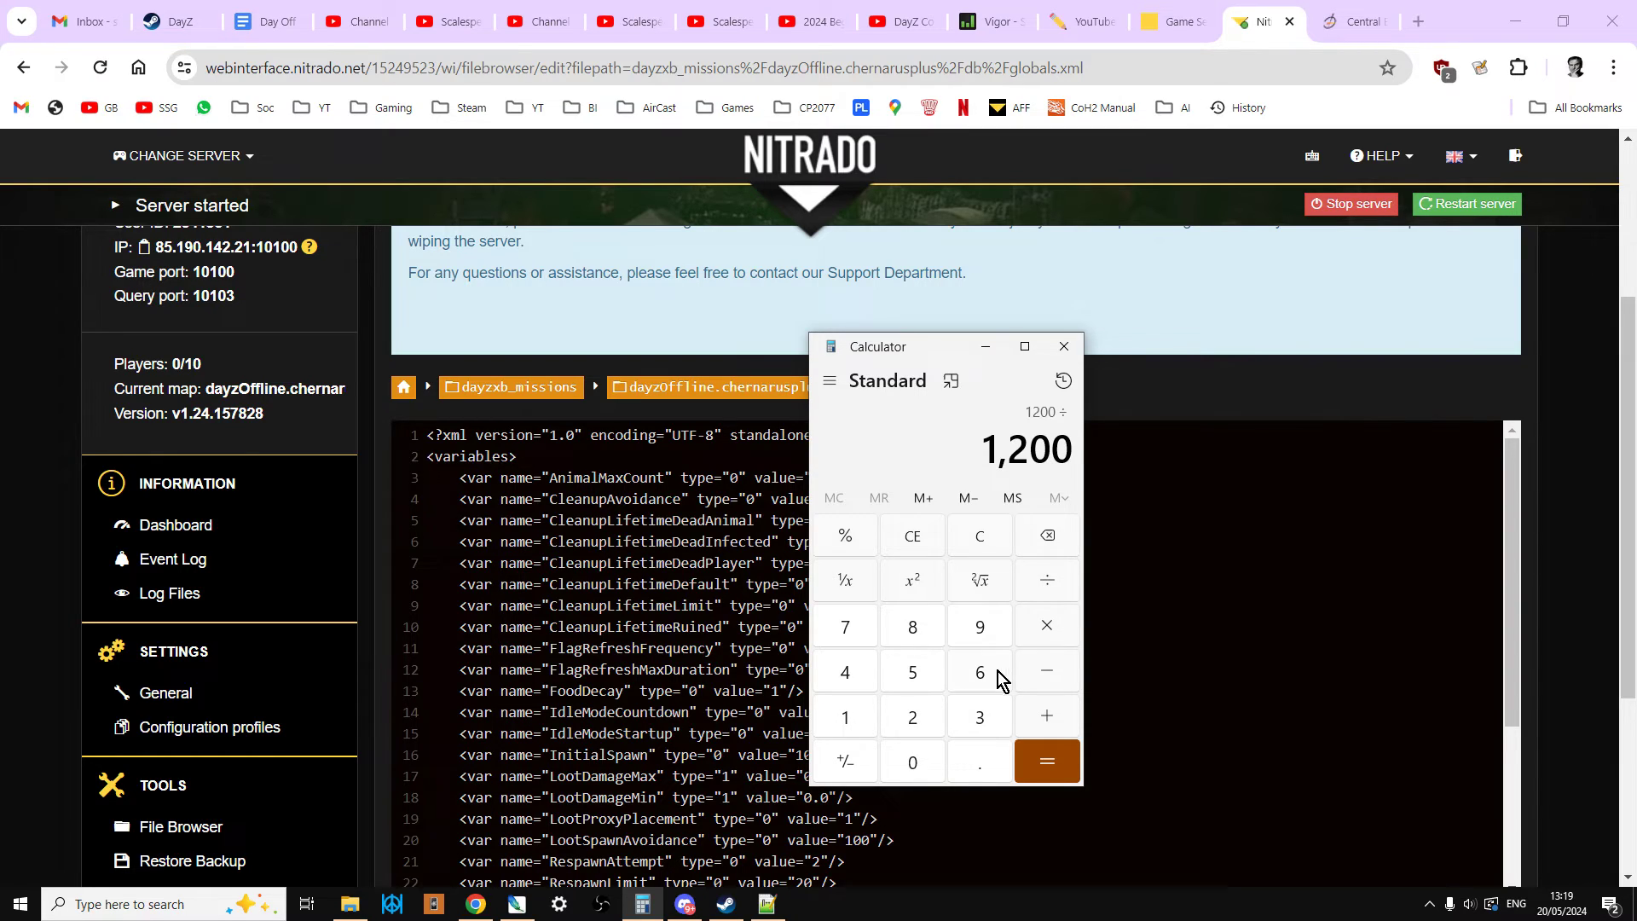
click(997, 678)
click(914, 761)
click(1047, 761)
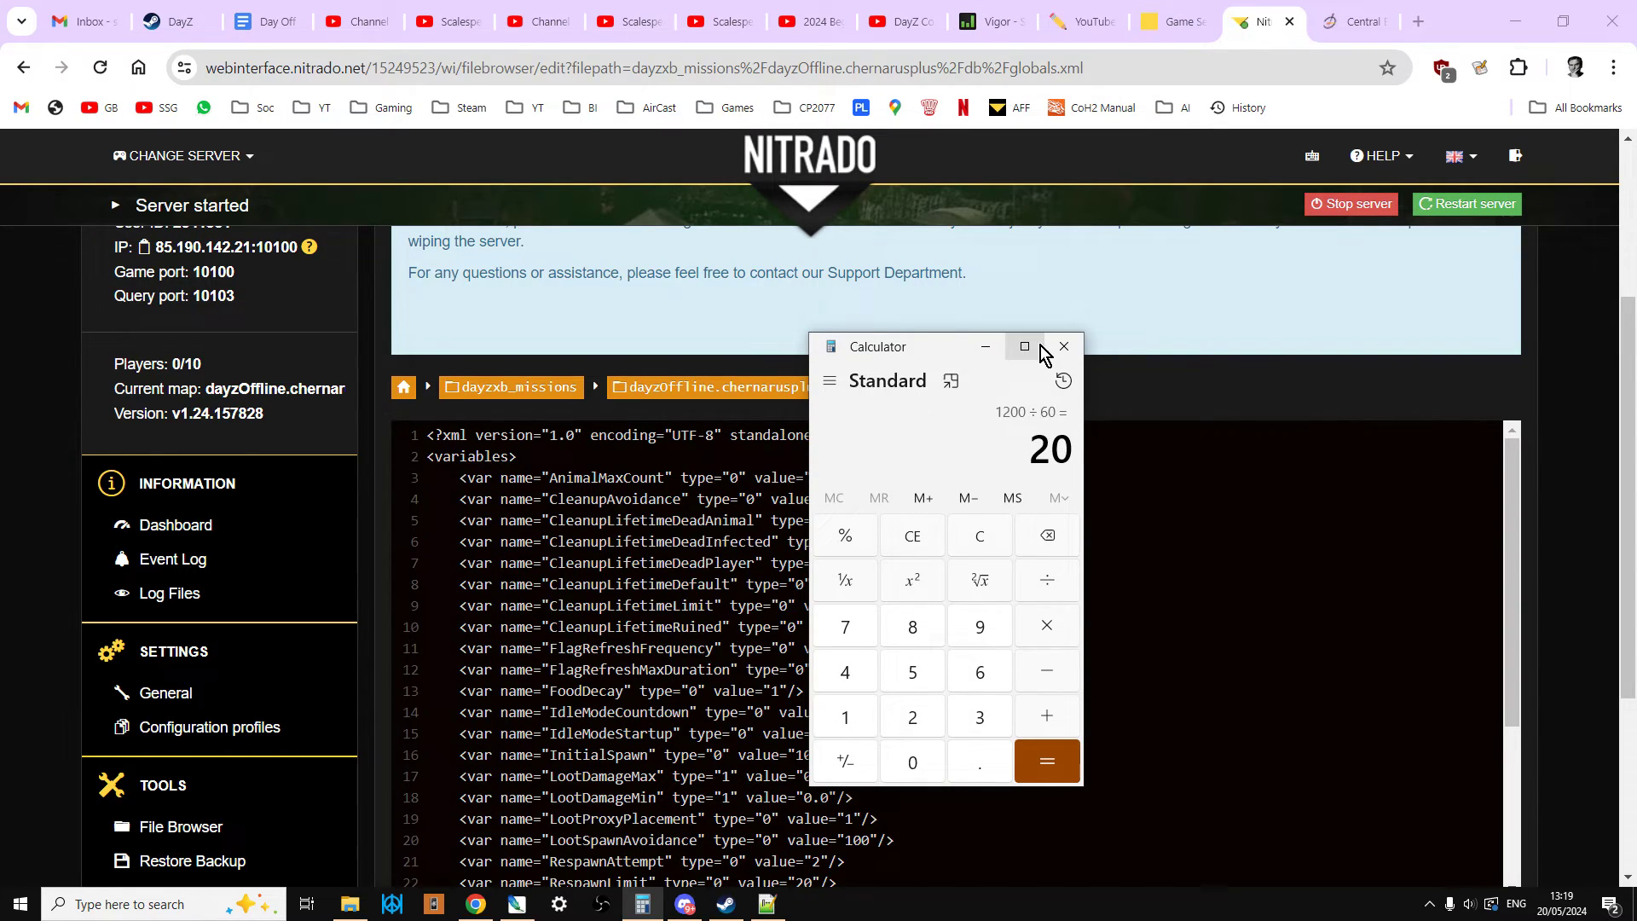
click(986, 346)
scroll(981, 613, down, 1)
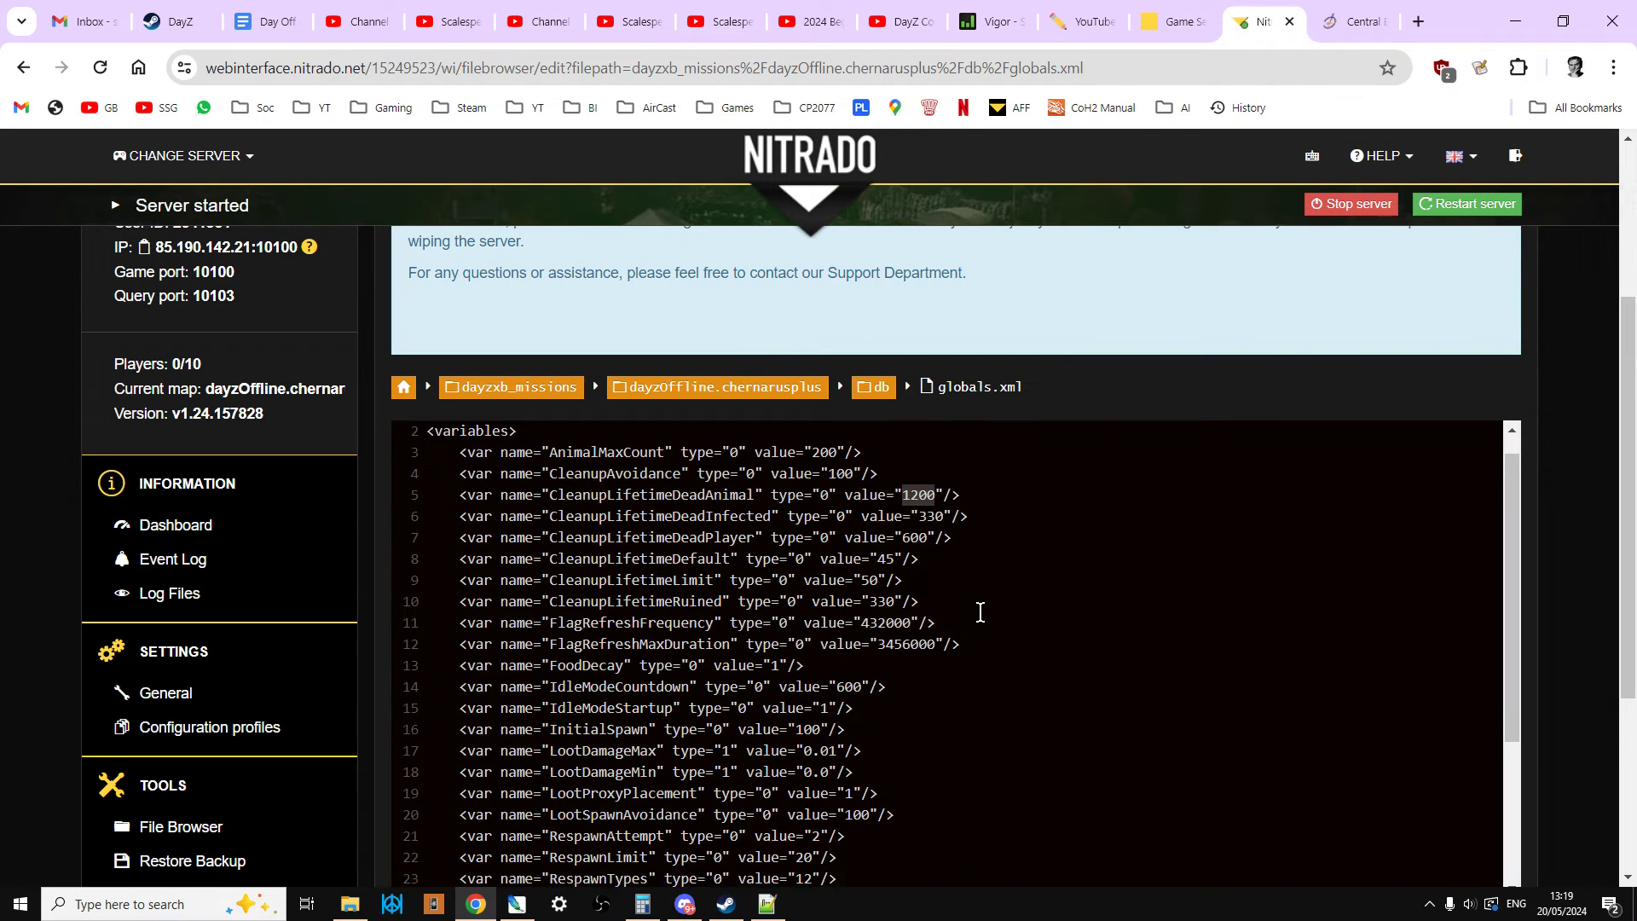
scroll(981, 612, up, 1)
key(F11)
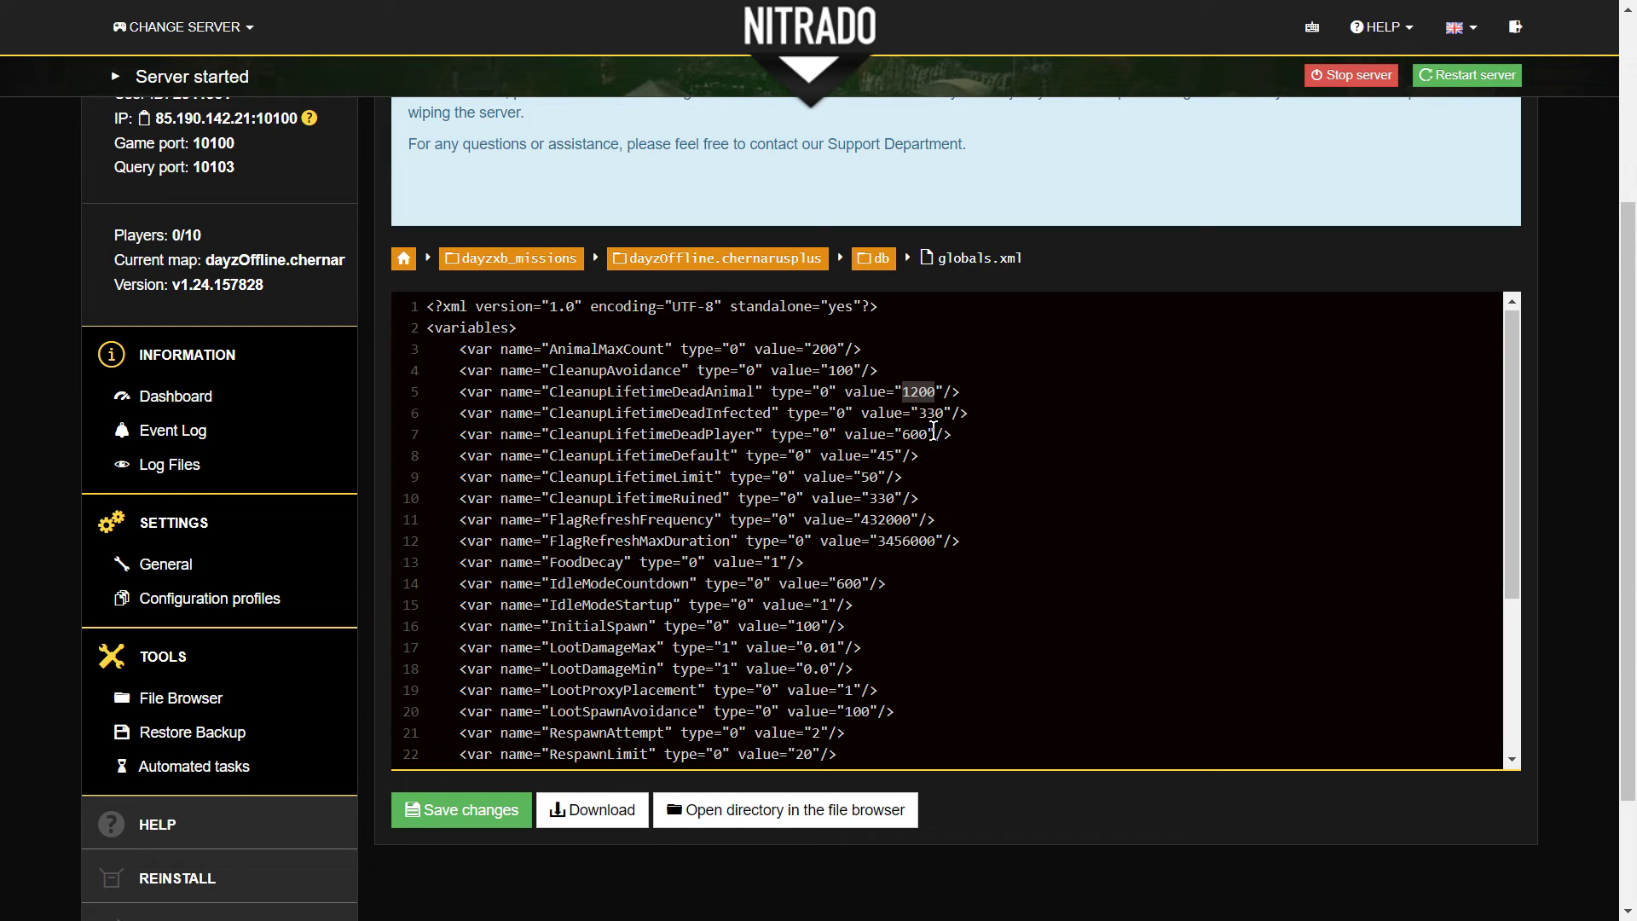
drag(928, 437, 906, 436)
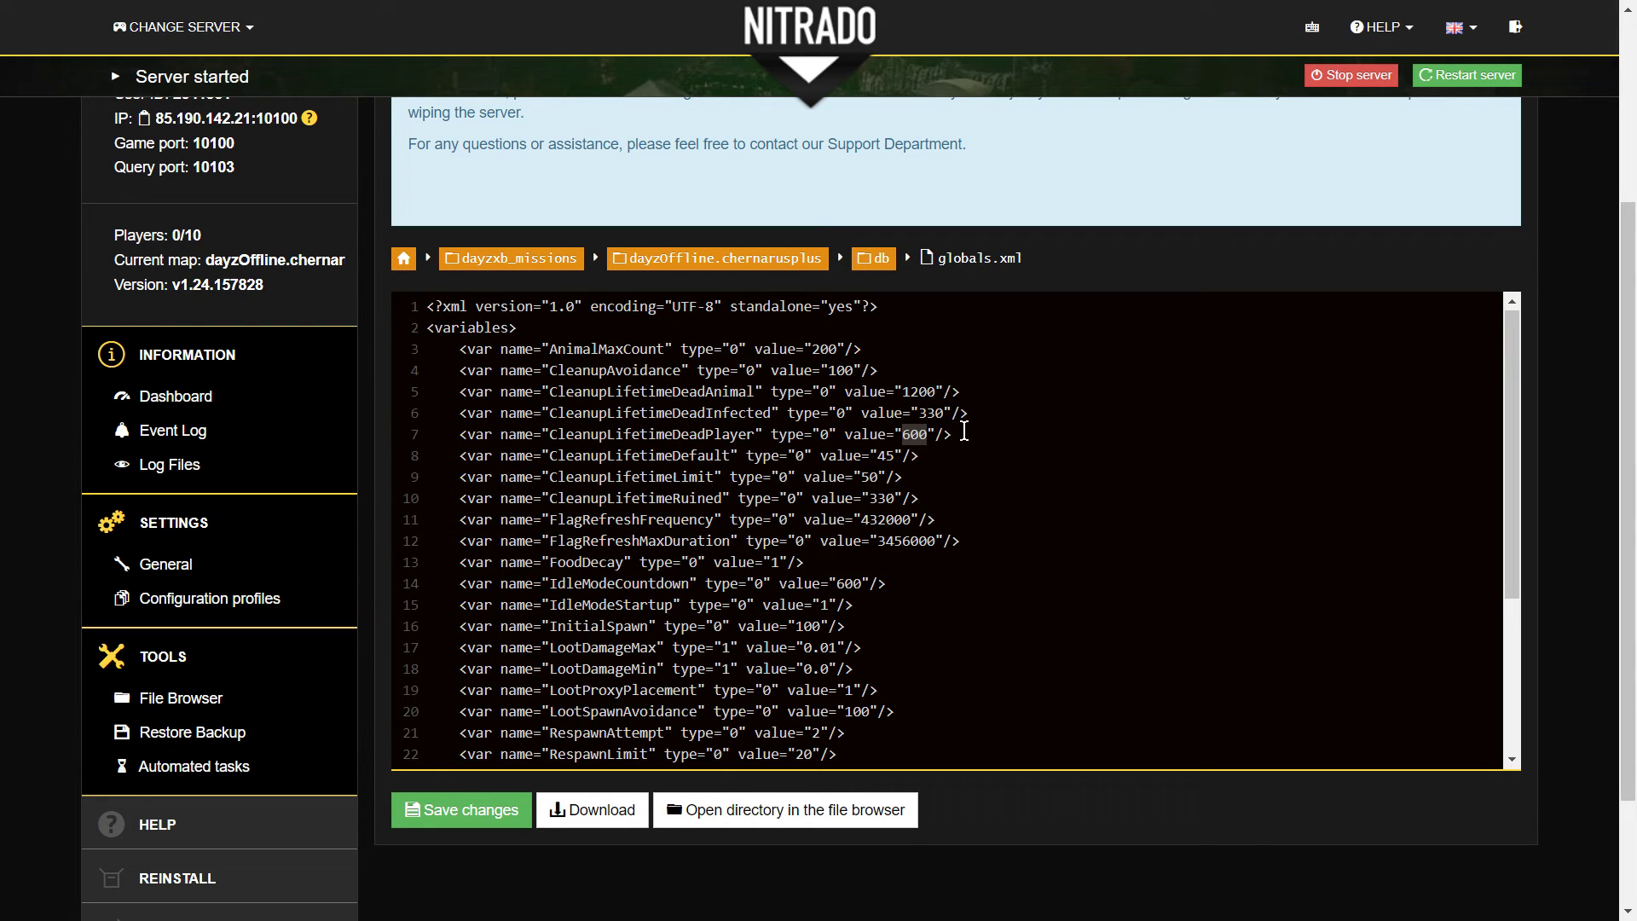
drag(952, 434, 469, 443)
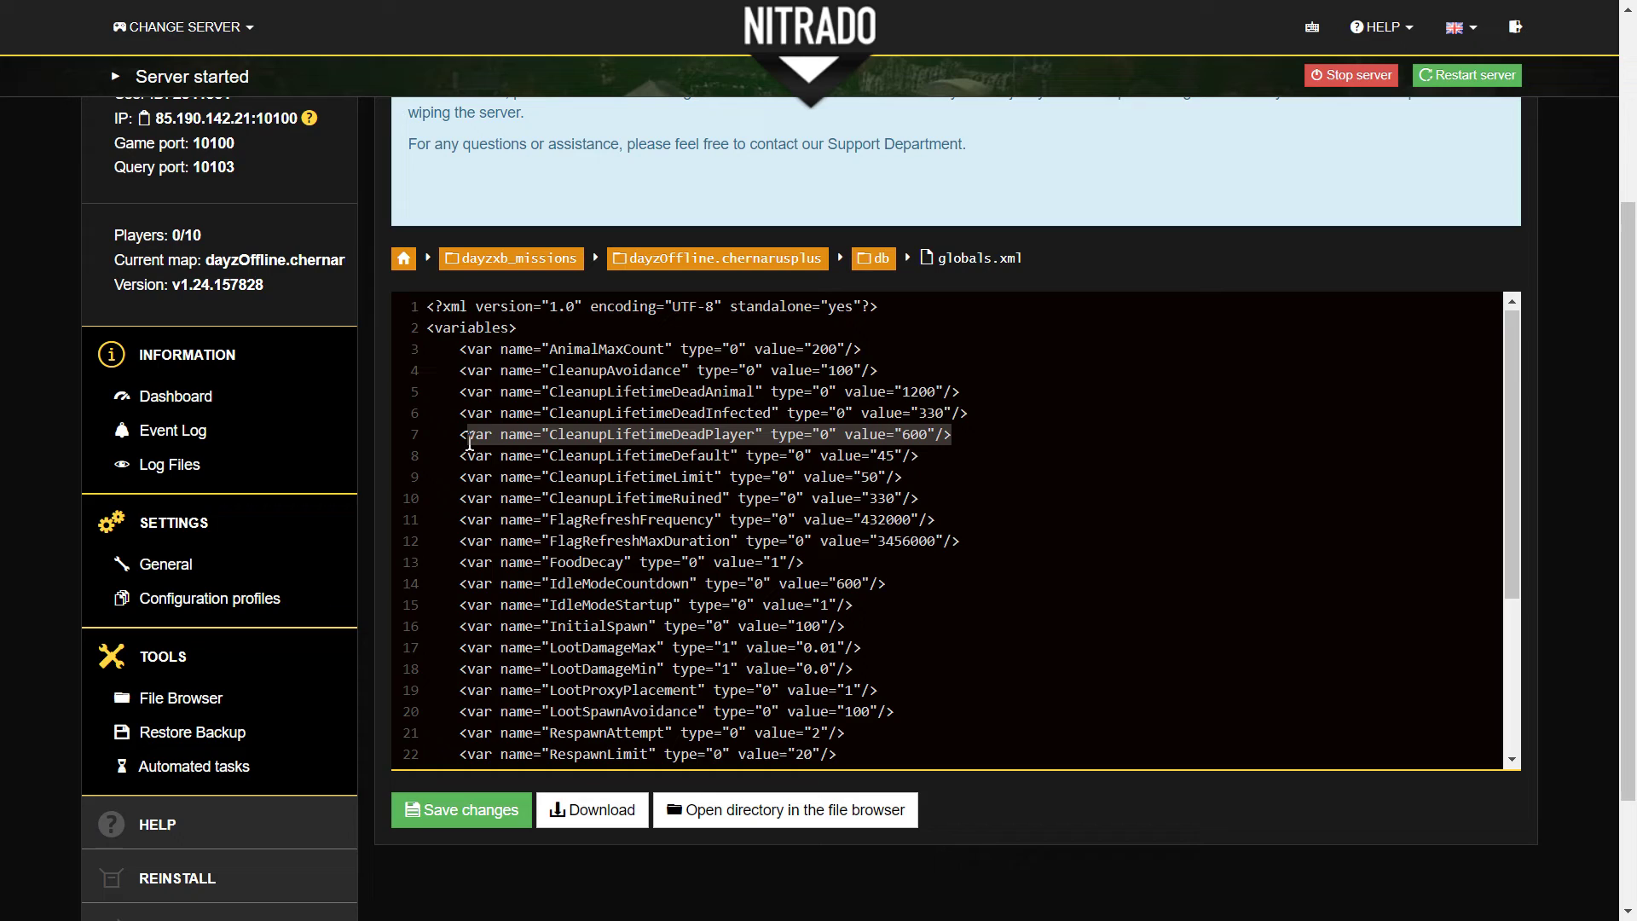
click(927, 435)
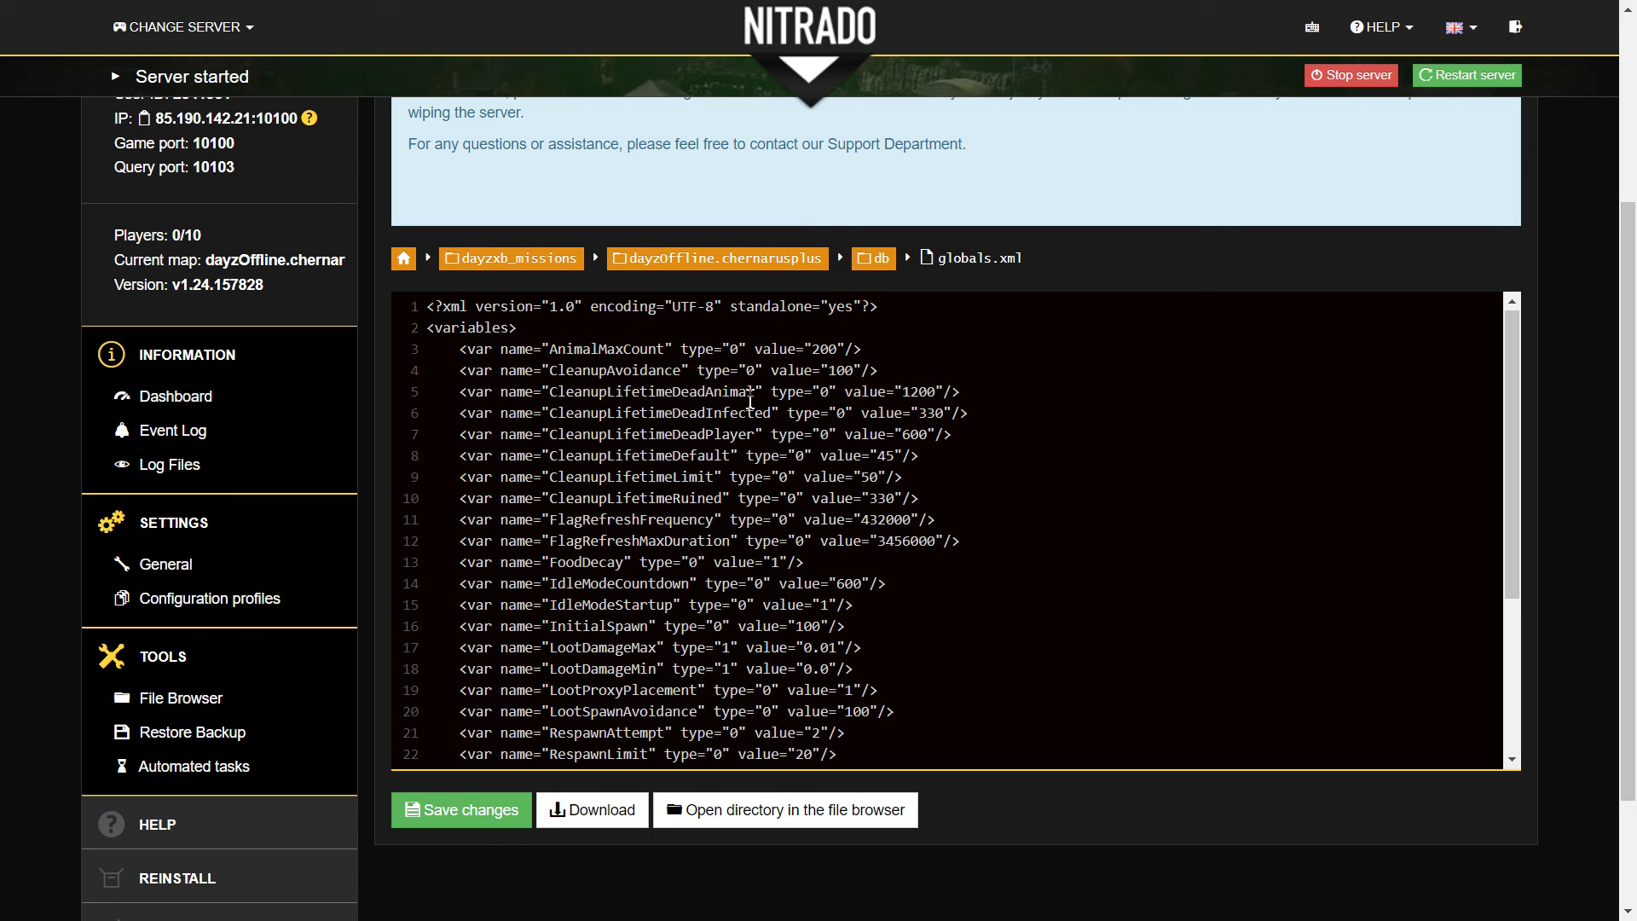
click(975, 432)
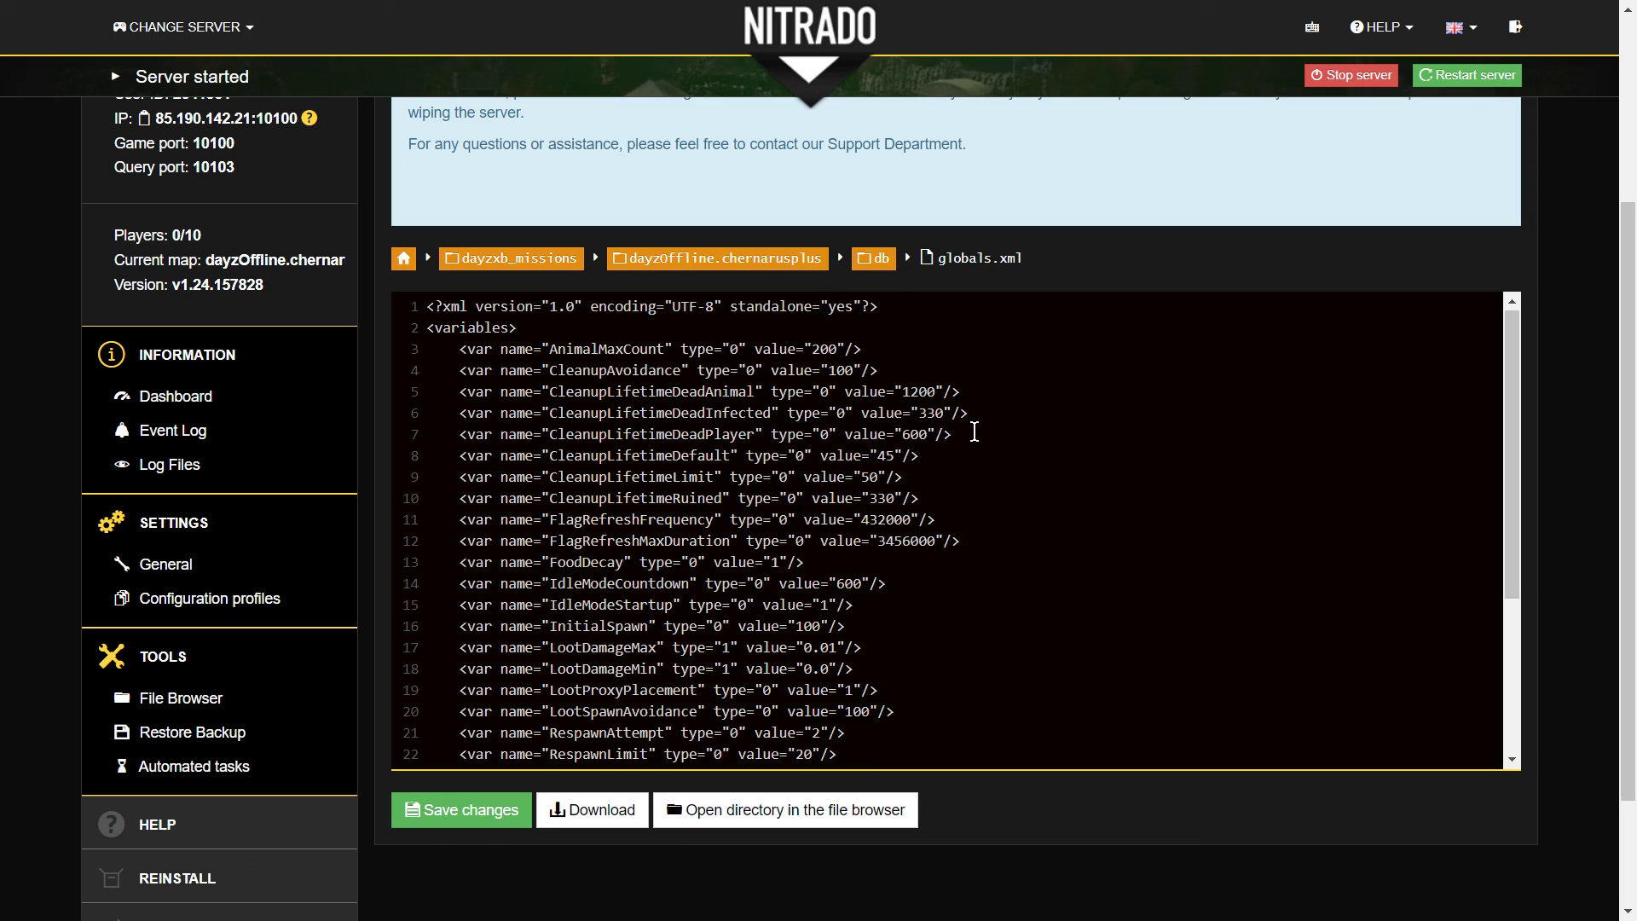